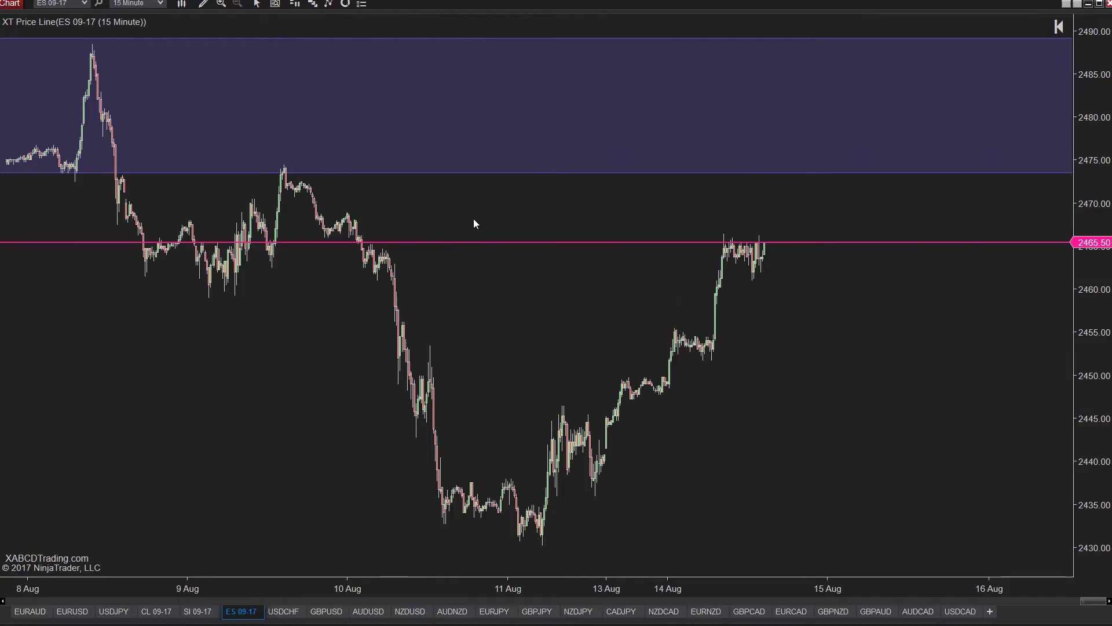
# Step: Pan the ES 09-17 chart to show 10–18 Aug and rescale the price axis to 2425–2475
pyautogui.rightClick(511, 218)
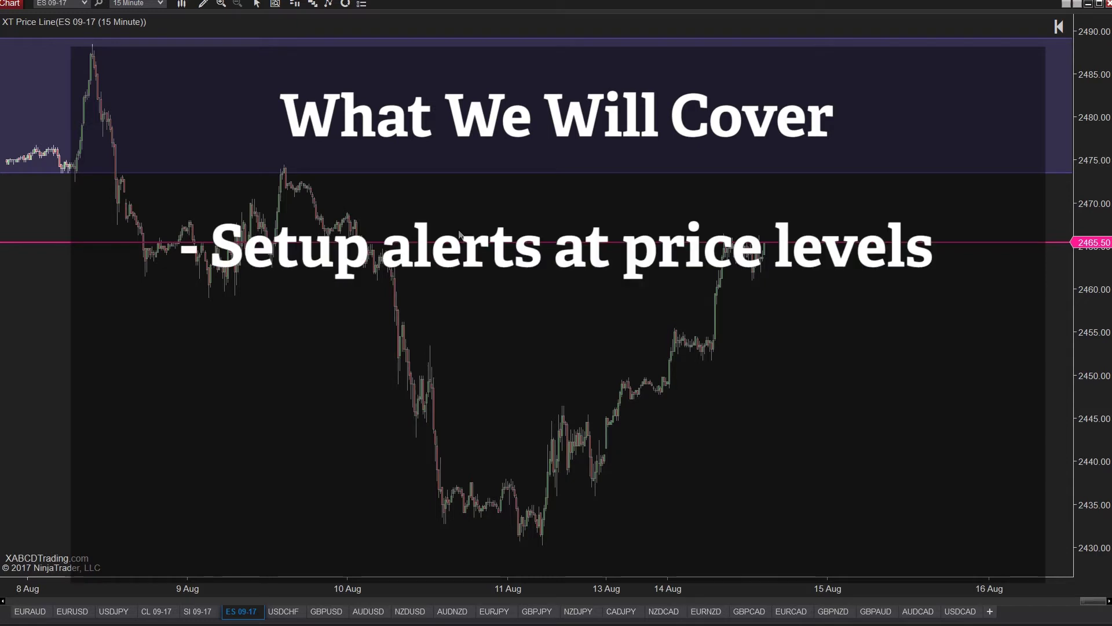
pyautogui.rightClick(474, 217)
pyautogui.click(477, 208)
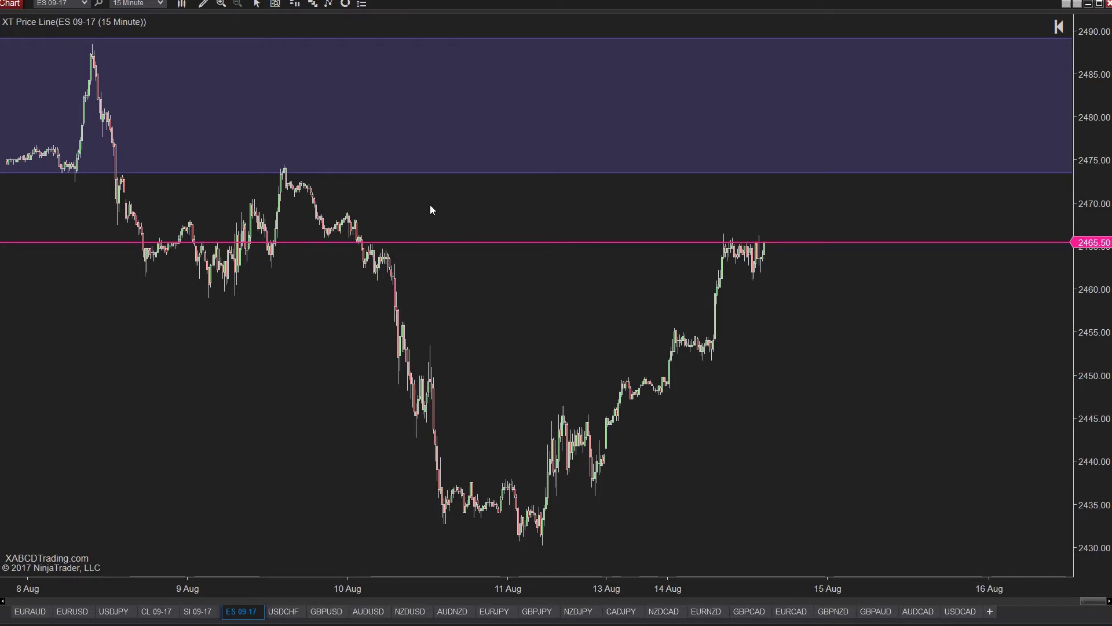
pyautogui.moveTo(431, 205); pyautogui.dragTo(178, 198)
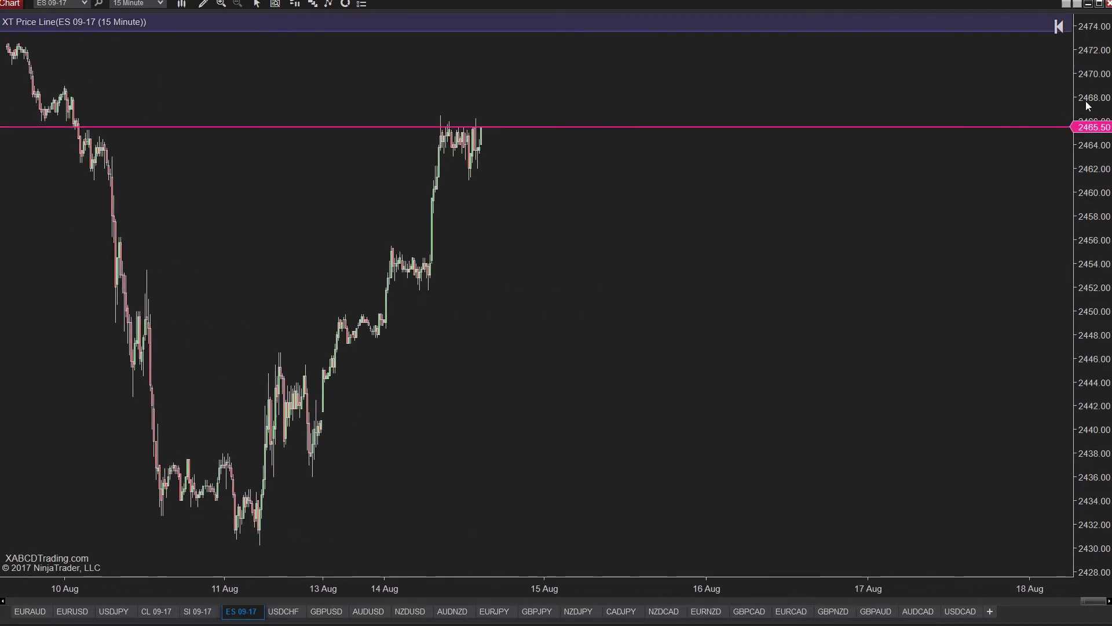
pyautogui.moveTo(1085, 100); pyautogui.dragTo(762, 203)
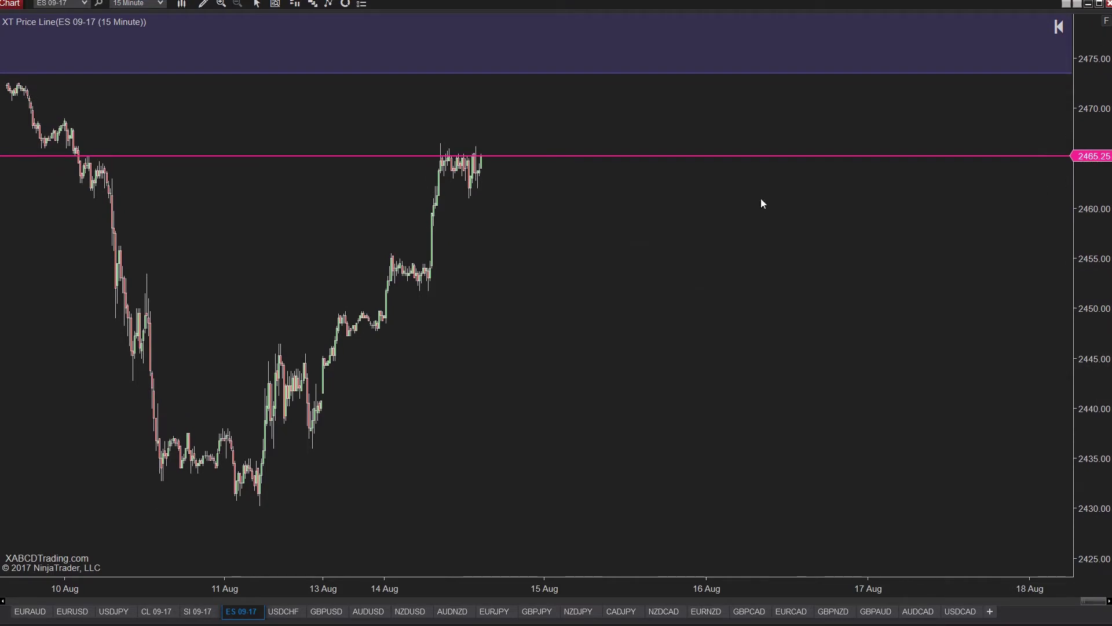
# Step: Close the Market Analyzer window and compress the price scale to about 2410–2490
pyautogui.click(204, 4)
pyautogui.click(499, 345)
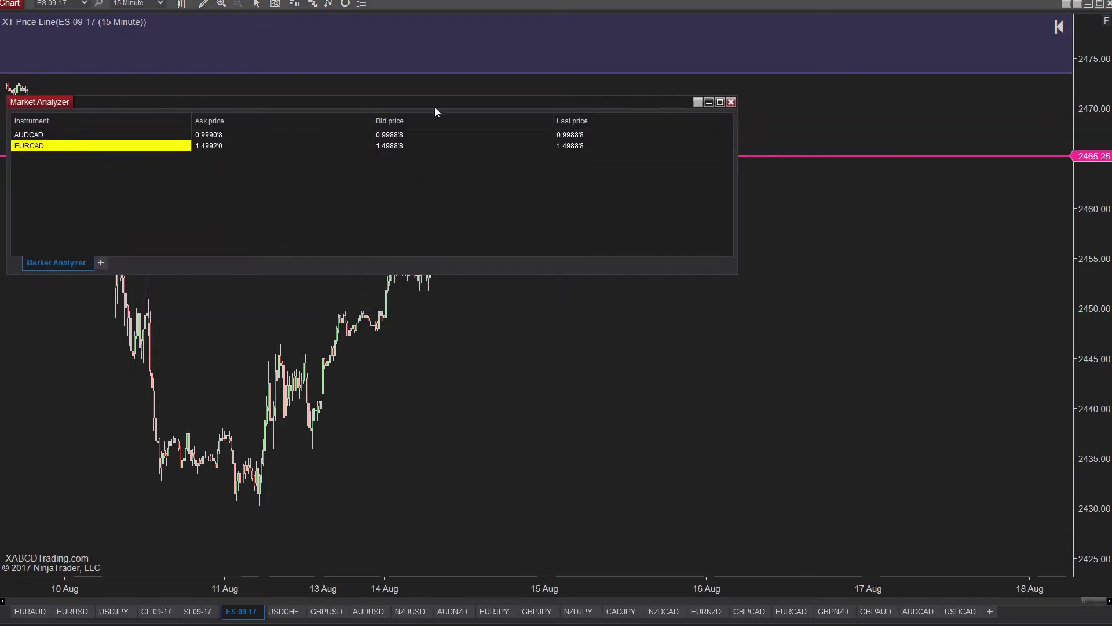
pyautogui.rightClick(284, 135)
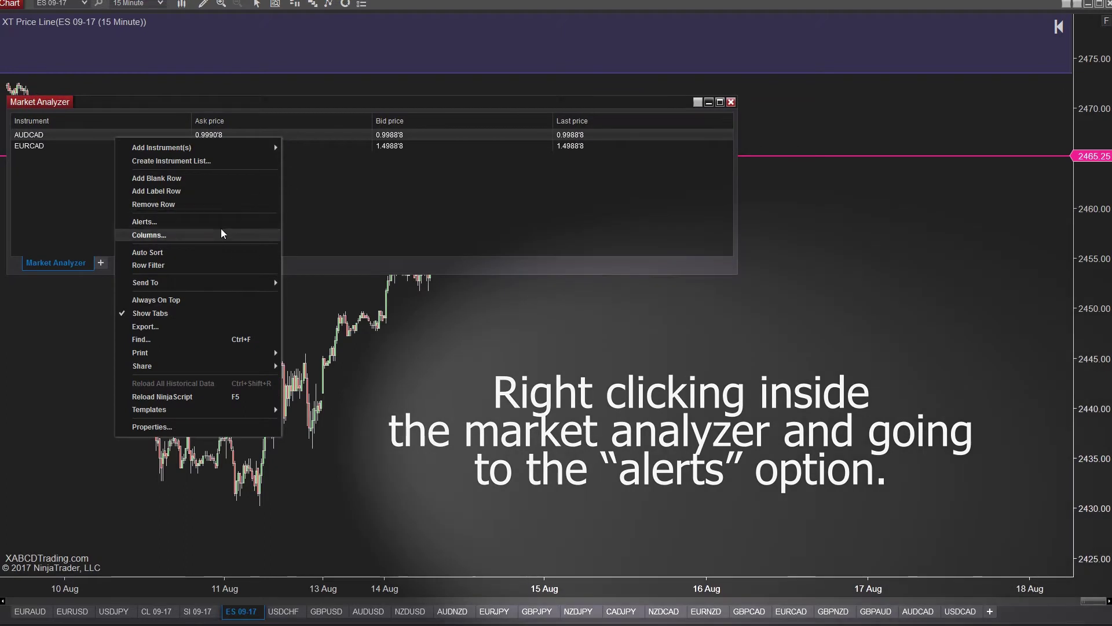
pyautogui.moveTo(441, 106); pyautogui.dragTo(81, 161)
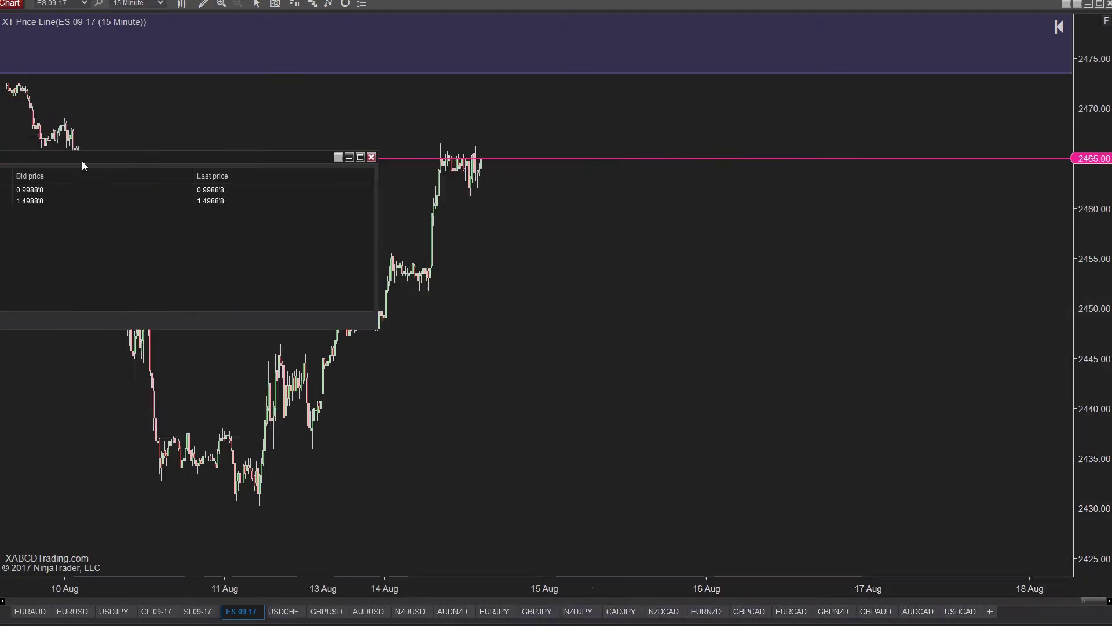
pyautogui.click(90, 146)
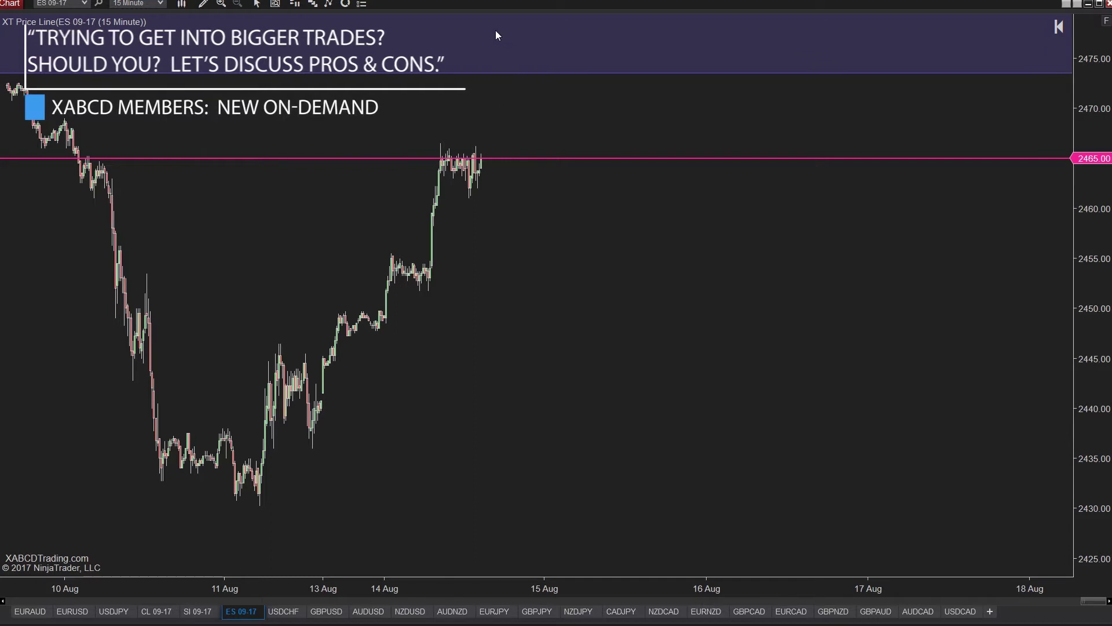
pyautogui.moveTo(1089, 58); pyautogui.dragTo(1071, 207)
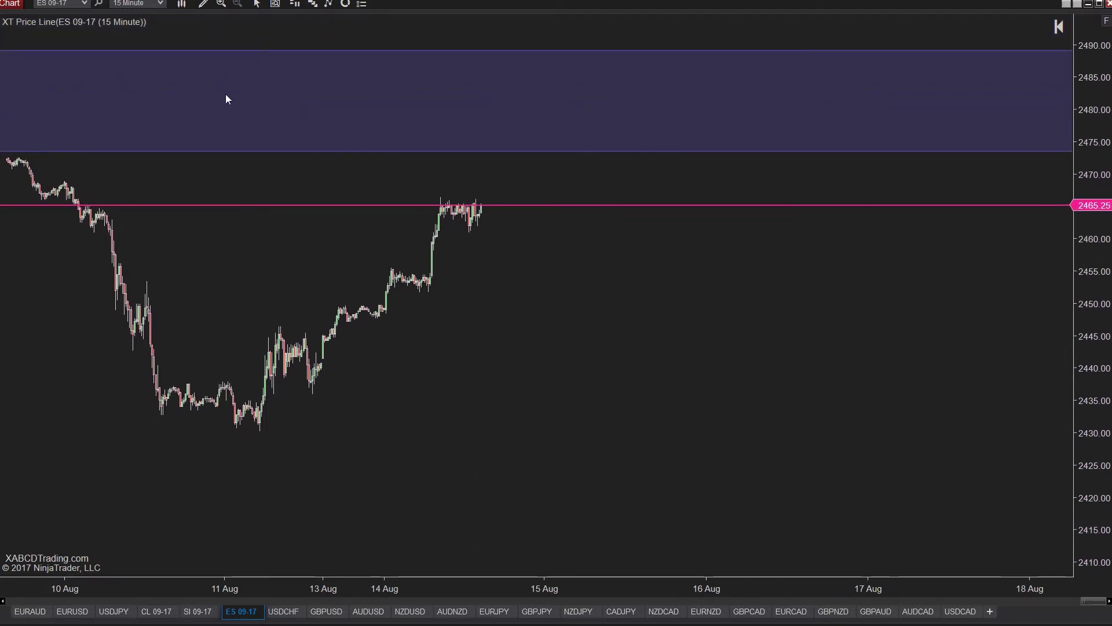
# Step: Draw an ellipse inside the purple zone with the Ellipse drawing tool
pyautogui.click(203, 5)
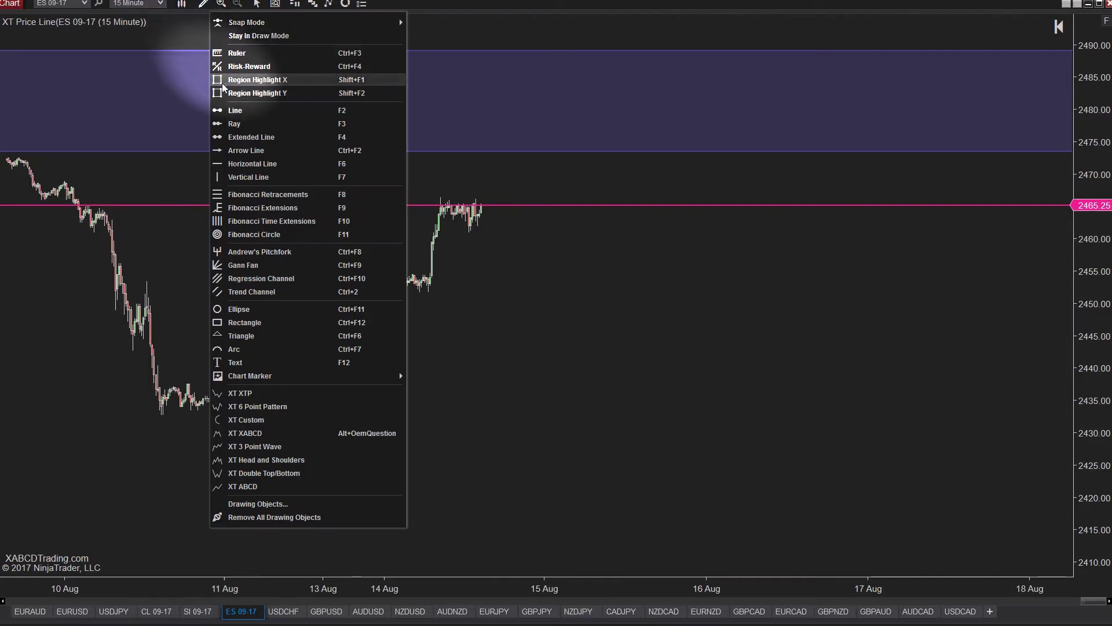
pyautogui.click(266, 308)
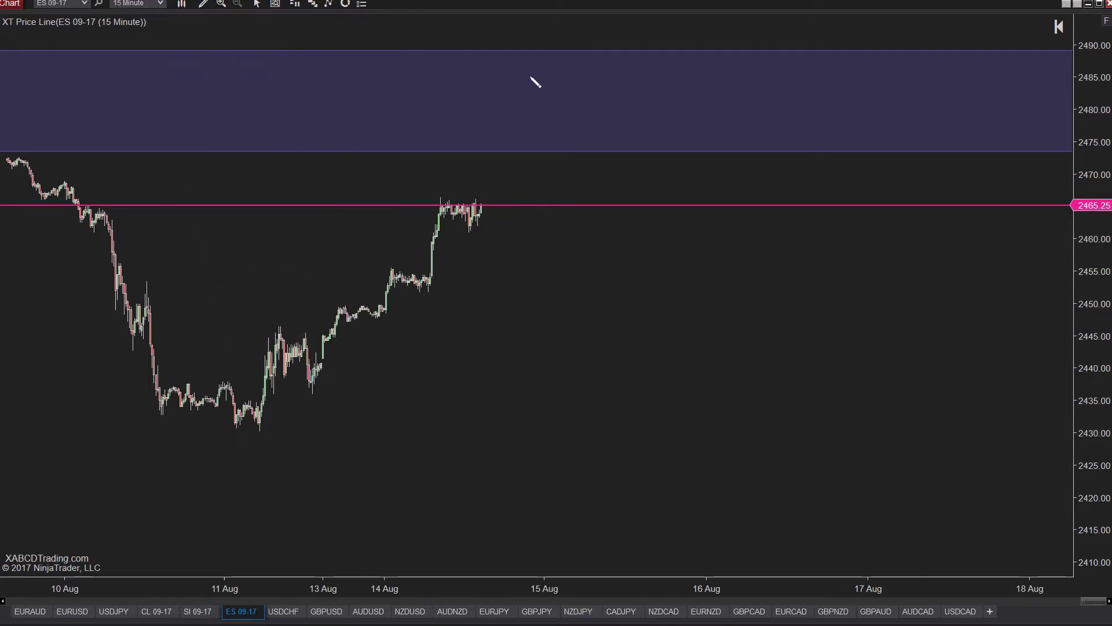
pyautogui.moveTo(531, 77); pyautogui.dragTo(603, 132)
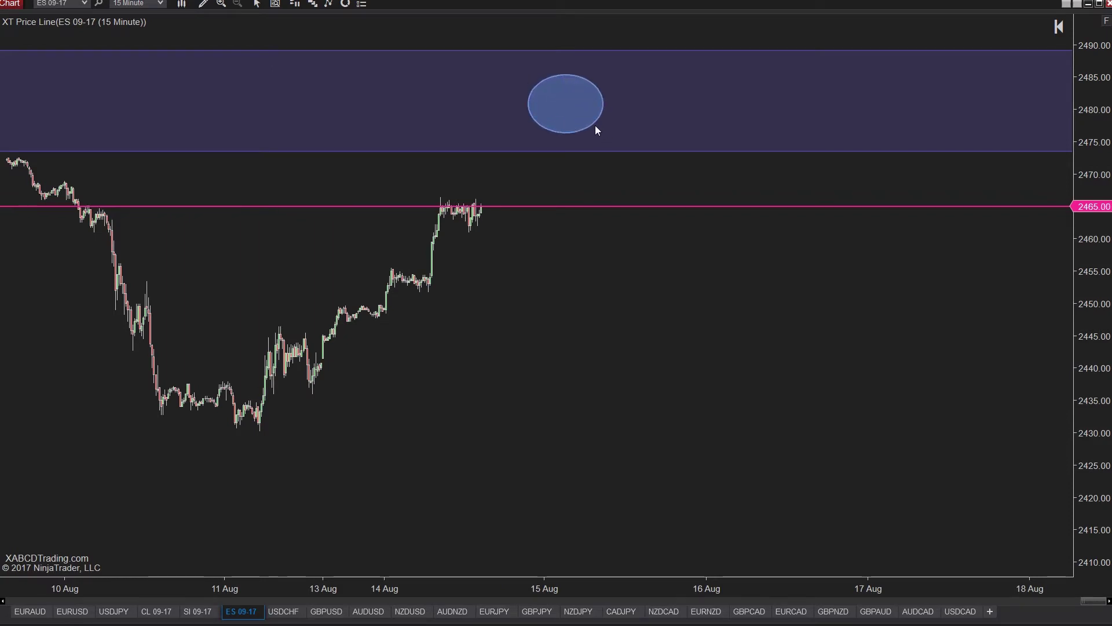
# Step: Create an alert on the ellipse using the 'Cross inside' Ellipse 2 condition
pyautogui.rightClick(596, 126)
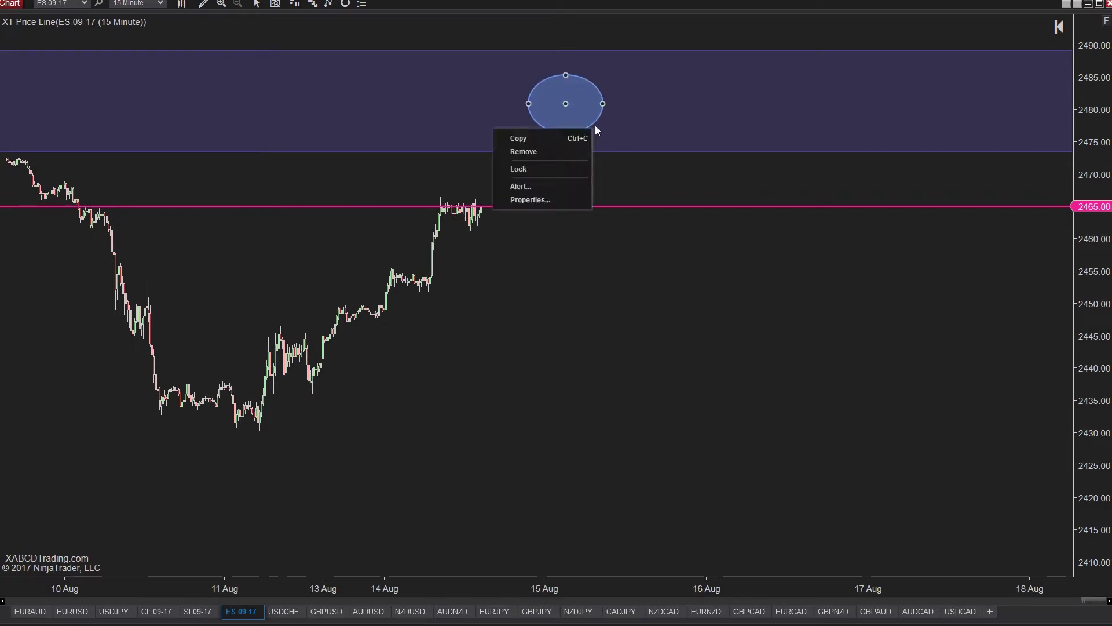
pyautogui.click(551, 188)
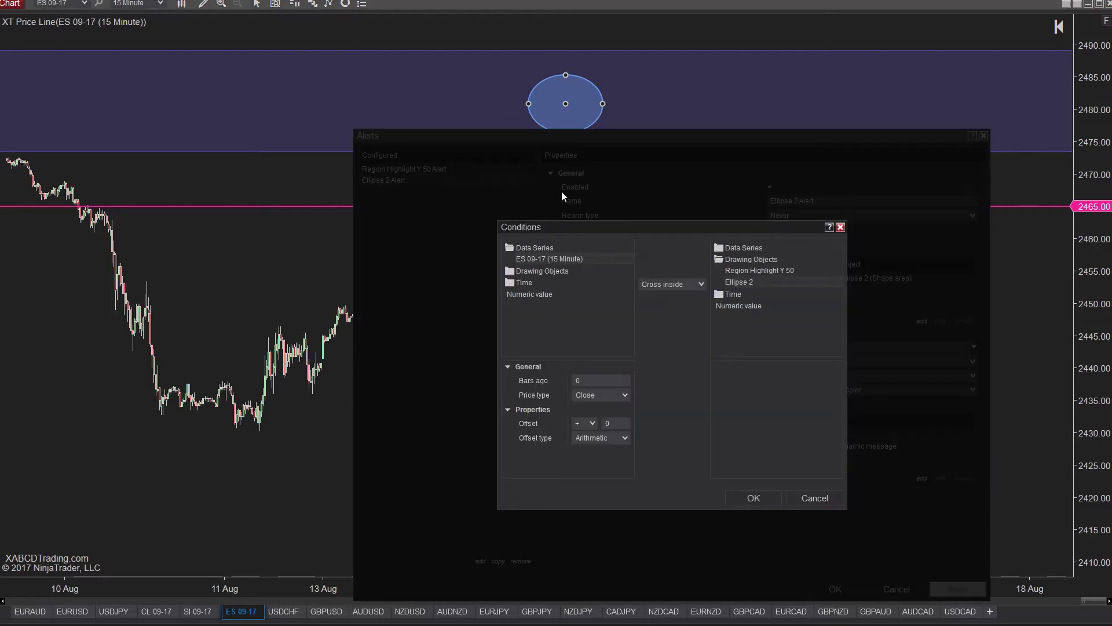
pyautogui.moveTo(566, 223); pyautogui.dragTo(315, 206)
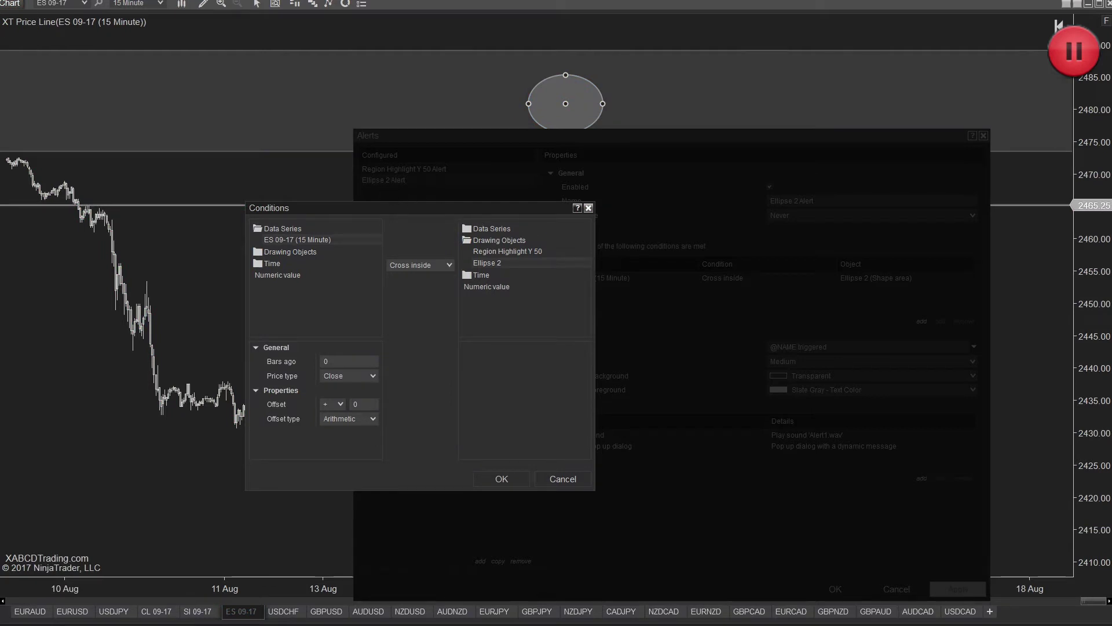
pyautogui.moveTo(348, 209); pyautogui.dragTo(471, 199)
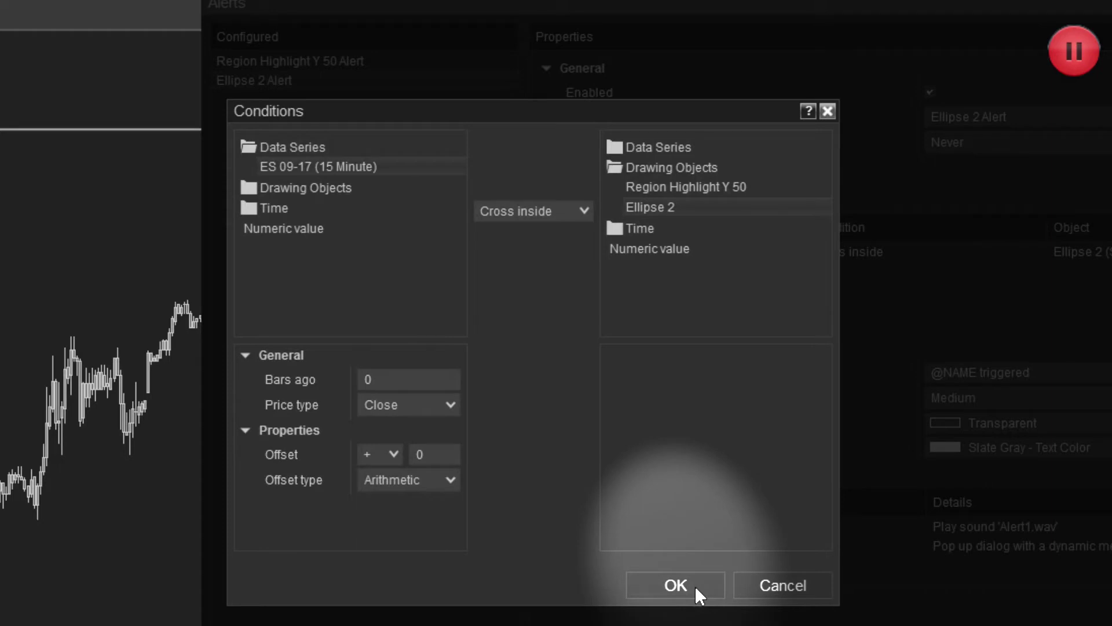
pyautogui.click(675, 585)
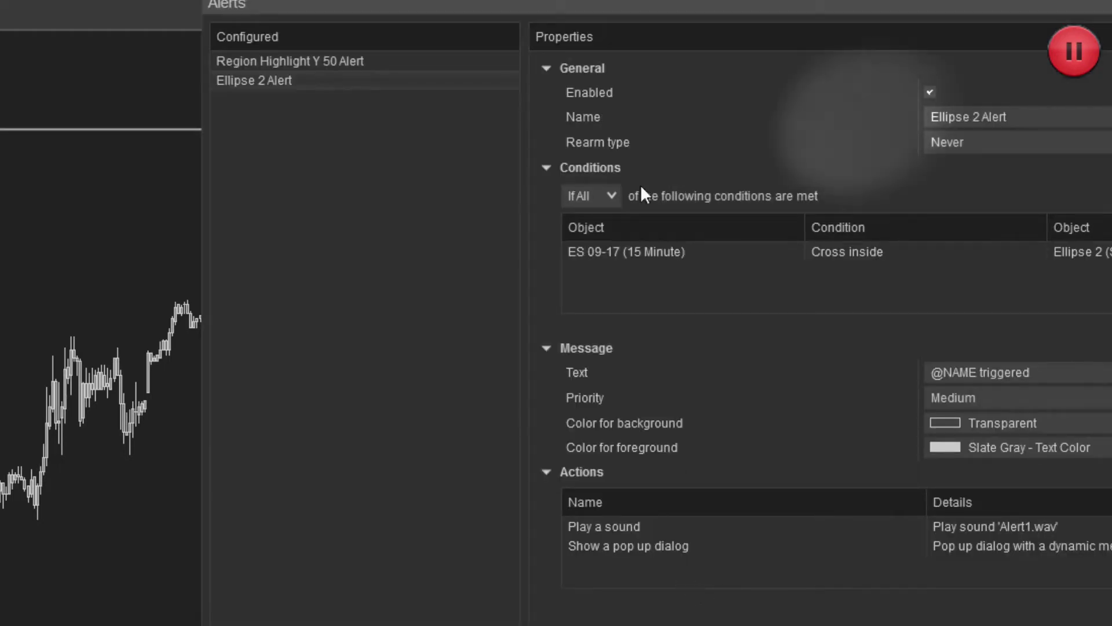
pyautogui.moveTo(631, 15); pyautogui.dragTo(513, 3)
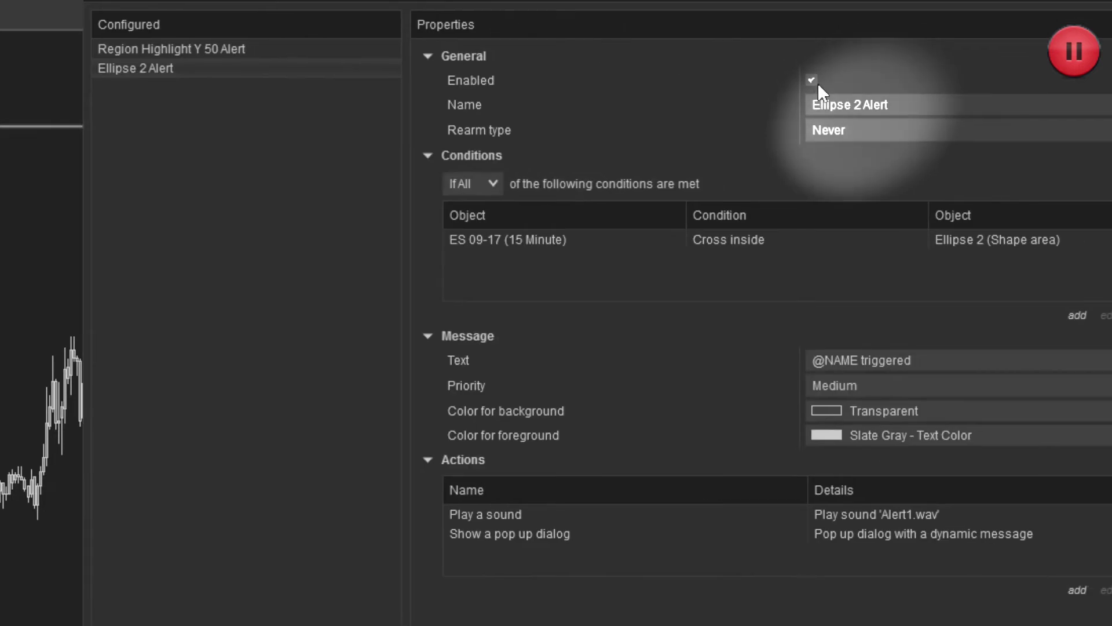
pyautogui.click(829, 133)
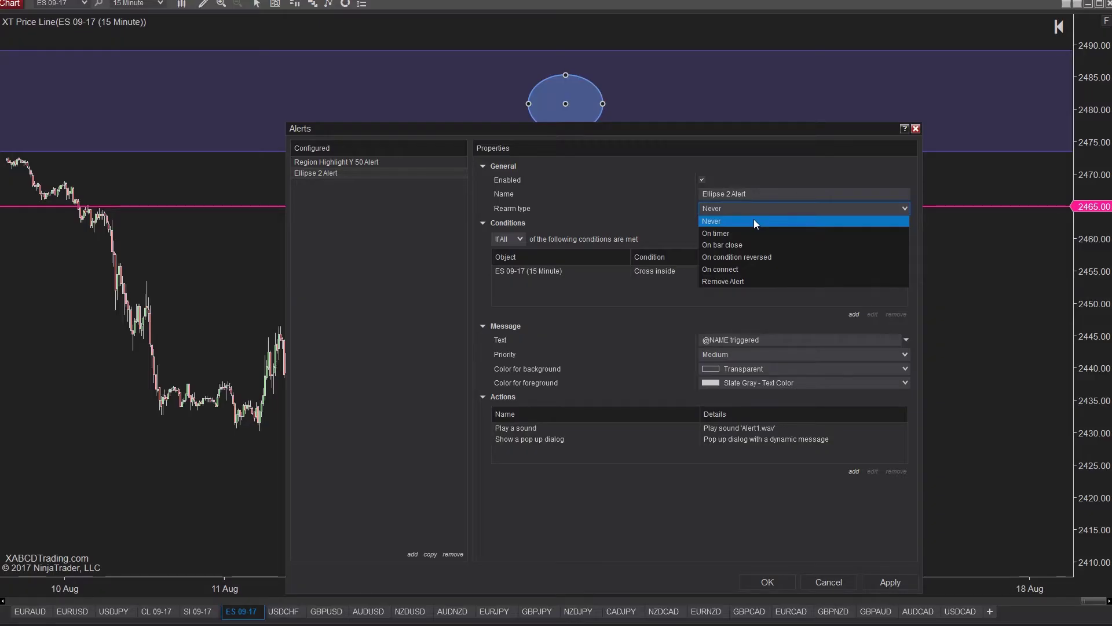
pyautogui.click(755, 223)
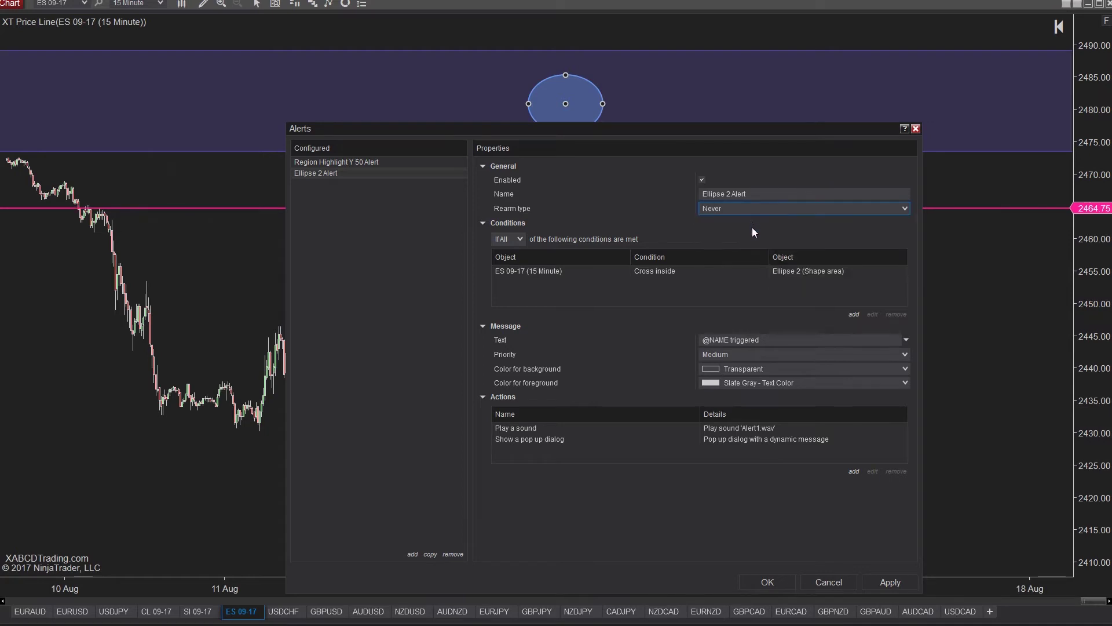
pyautogui.click(737, 274)
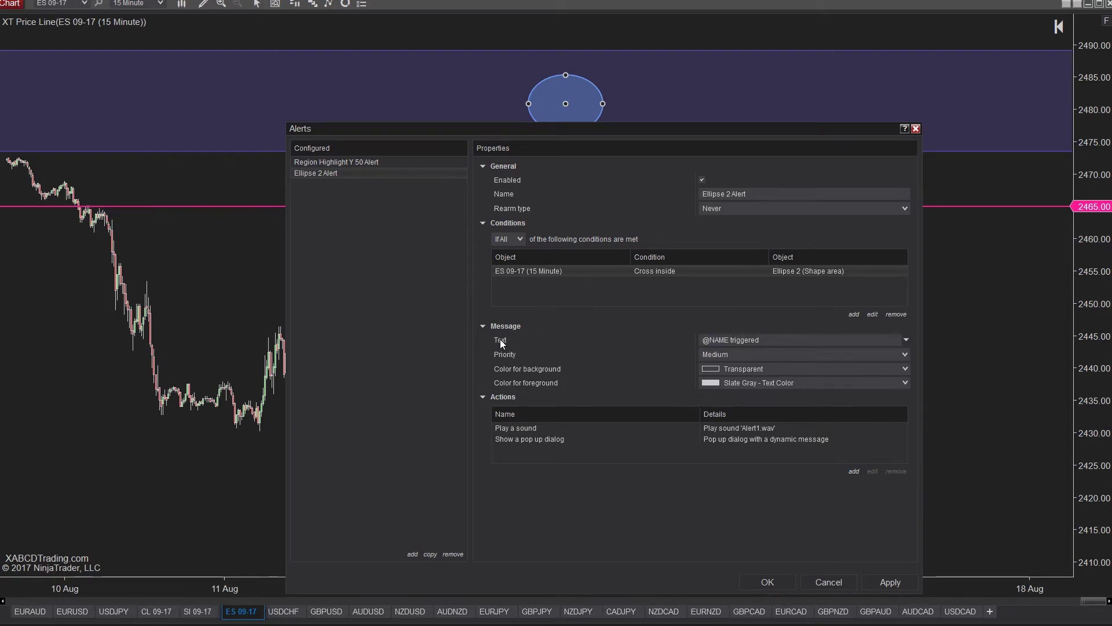
pyautogui.click(732, 343)
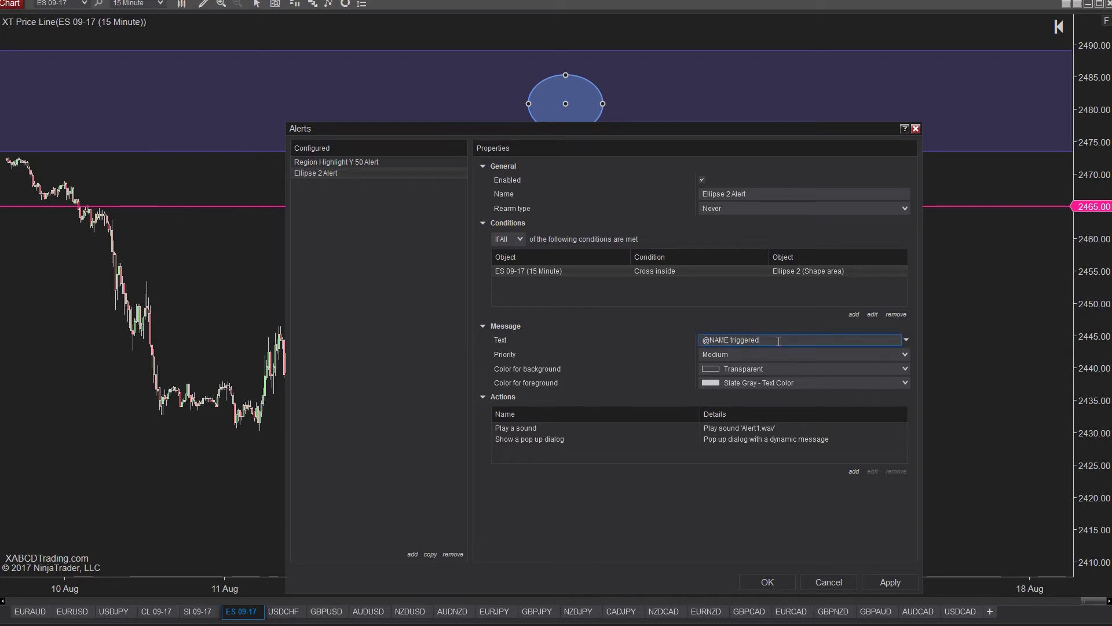
pyautogui.click(907, 340)
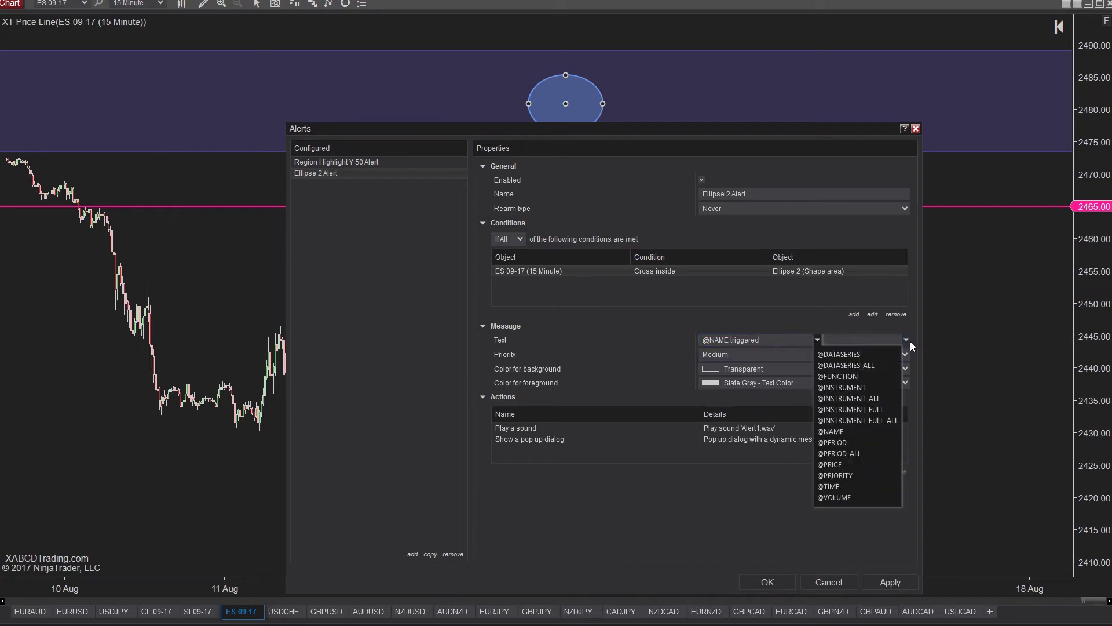
pyautogui.click(863, 445)
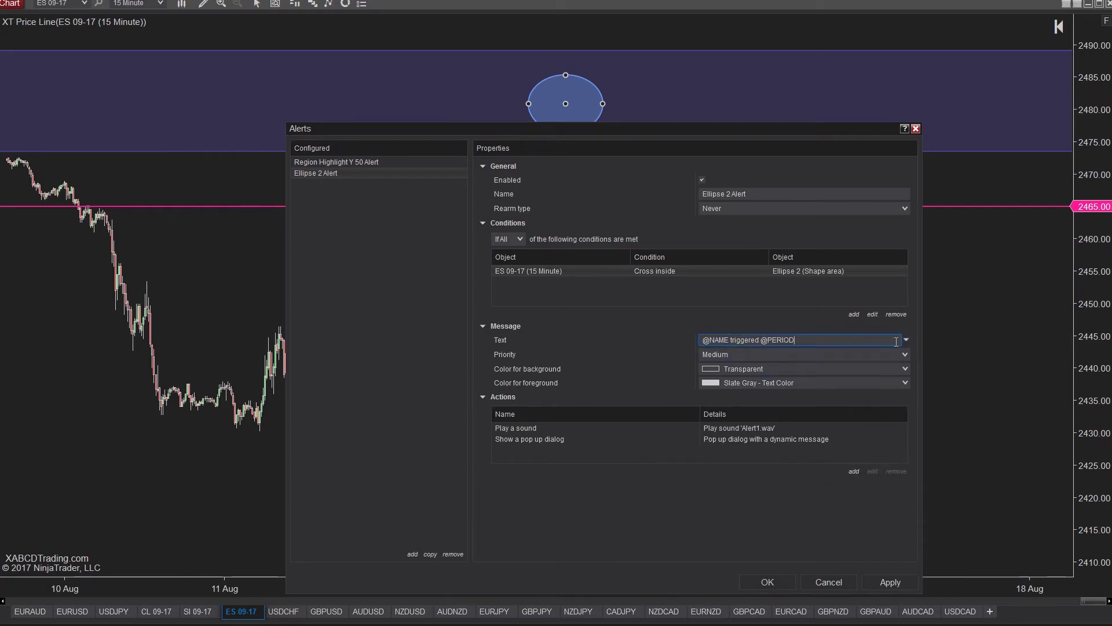
pyautogui.write('Watch for price to fall.')
# Step: Keep priority Medium and set the message background to DarkSlateBlue
pyautogui.click(866, 358)
pyautogui.click(856, 370)
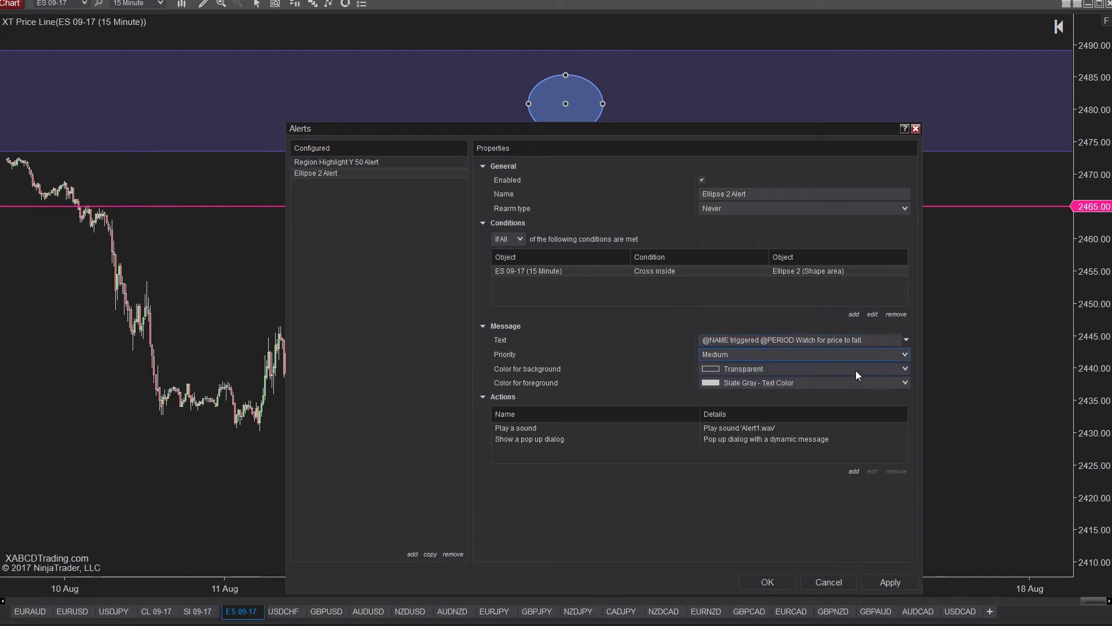
pyautogui.click(856, 370)
pyautogui.click(769, 321)
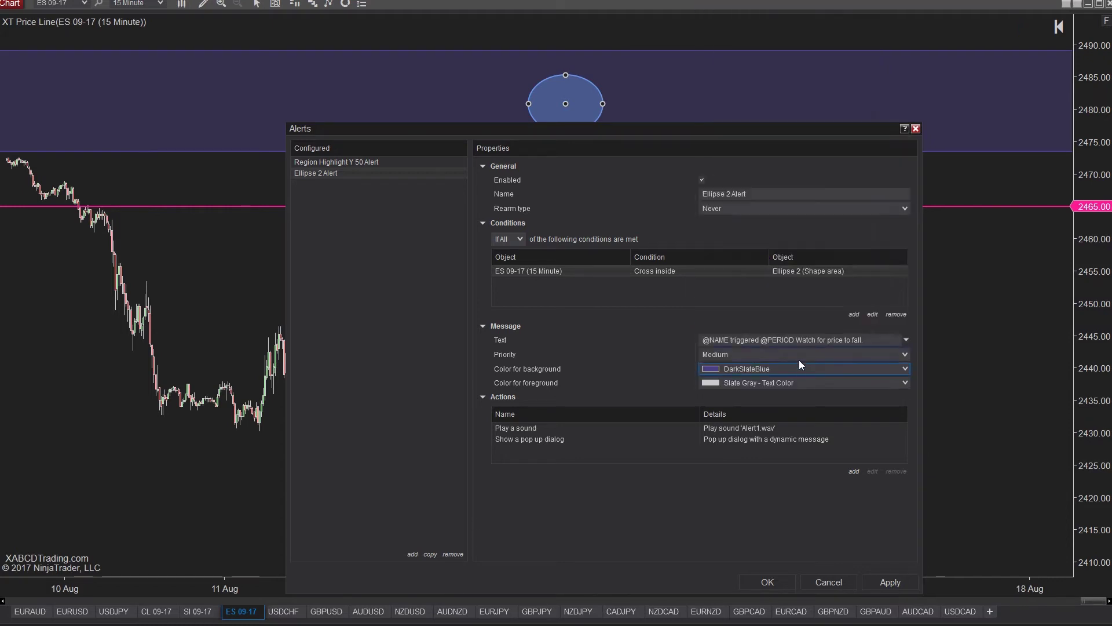
# Step: Remove both the Play a sound and Show a pop up dialog actions
pyautogui.click(770, 429)
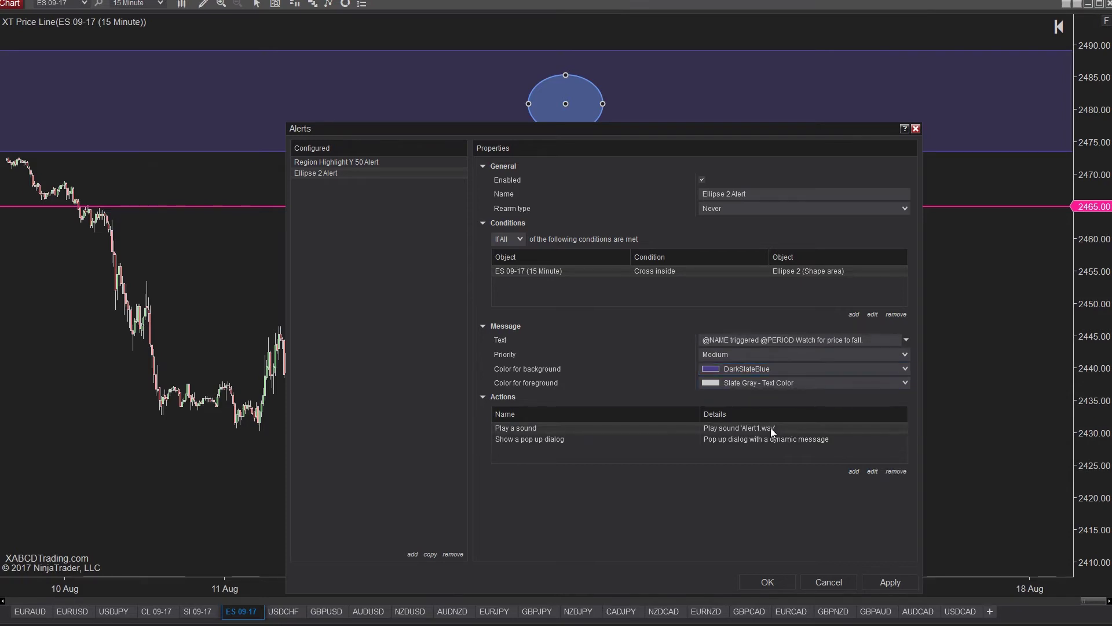
pyautogui.click(898, 471)
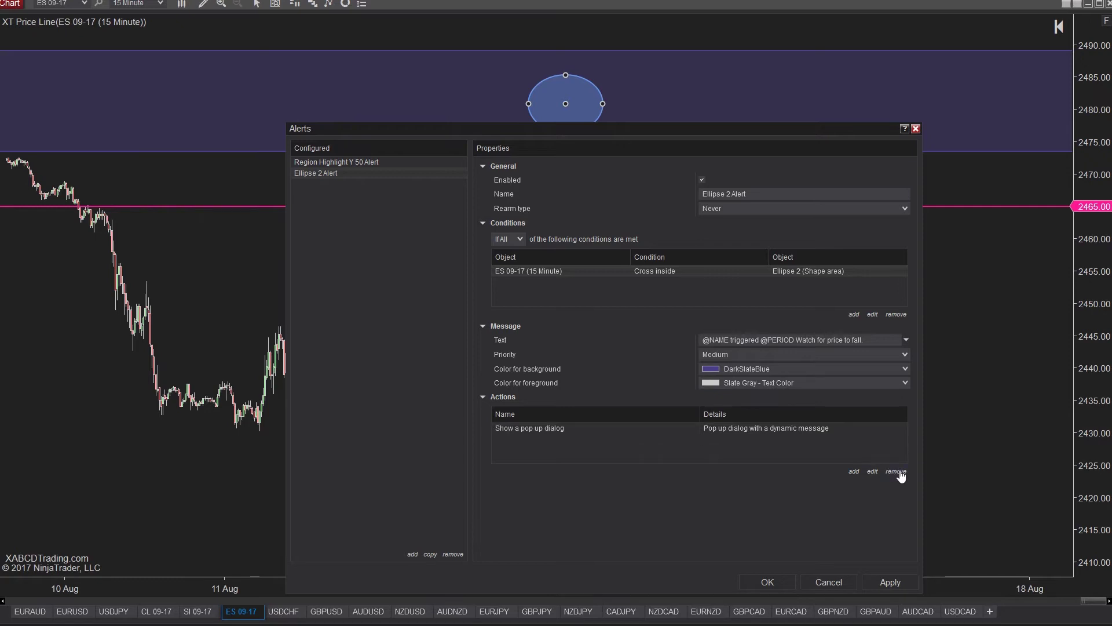
pyautogui.click(898, 471)
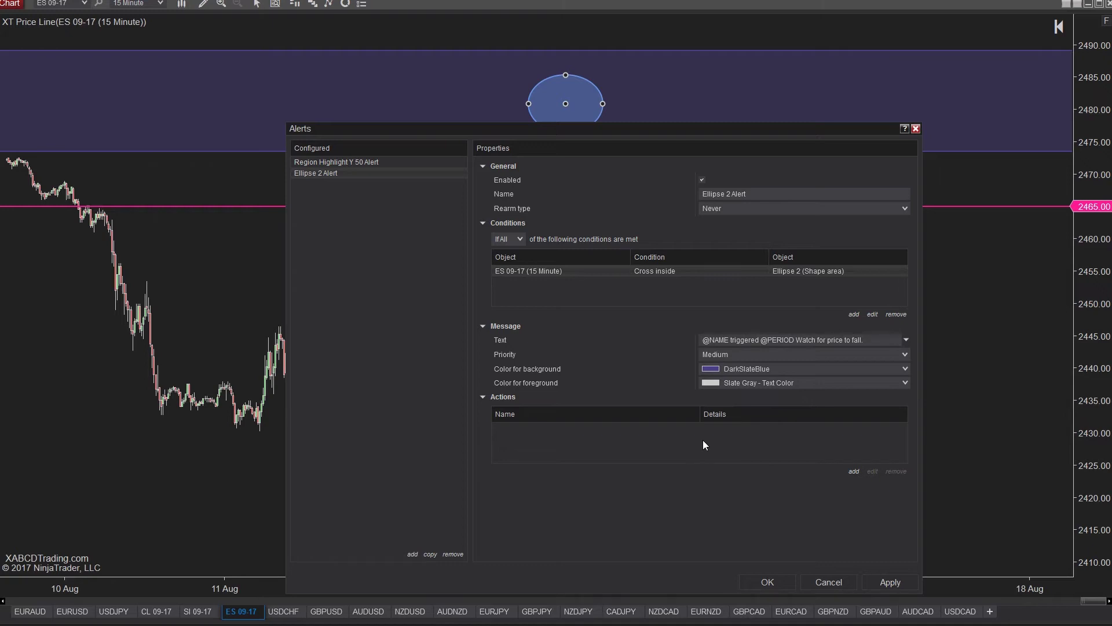
# Step: Add a Play a sound action using the Alert1 sound
pyautogui.click(855, 472)
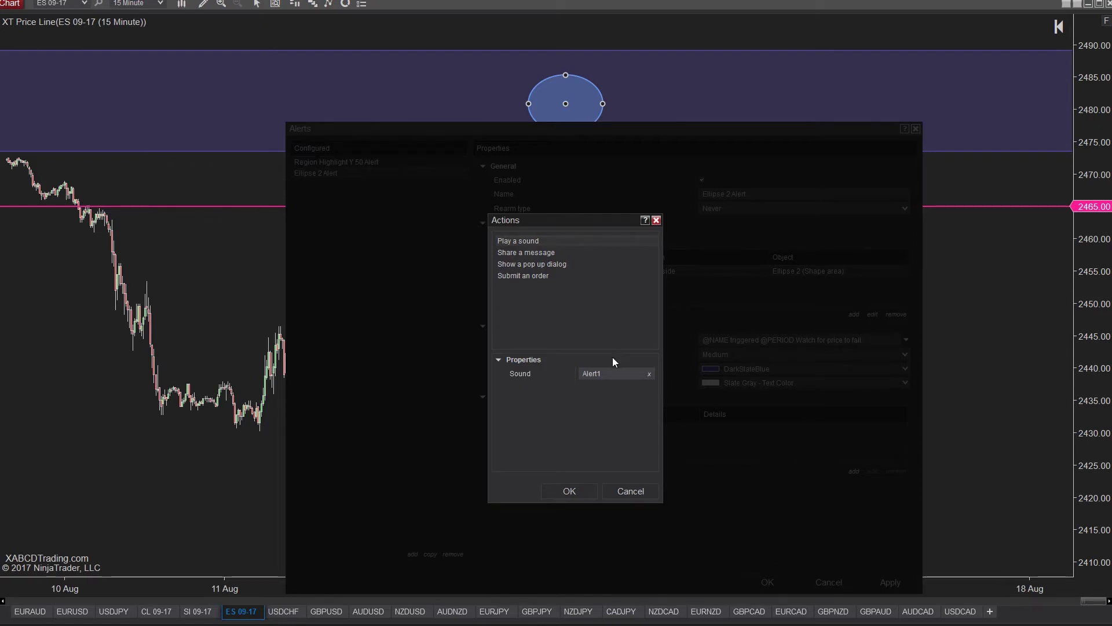
pyautogui.click(613, 374)
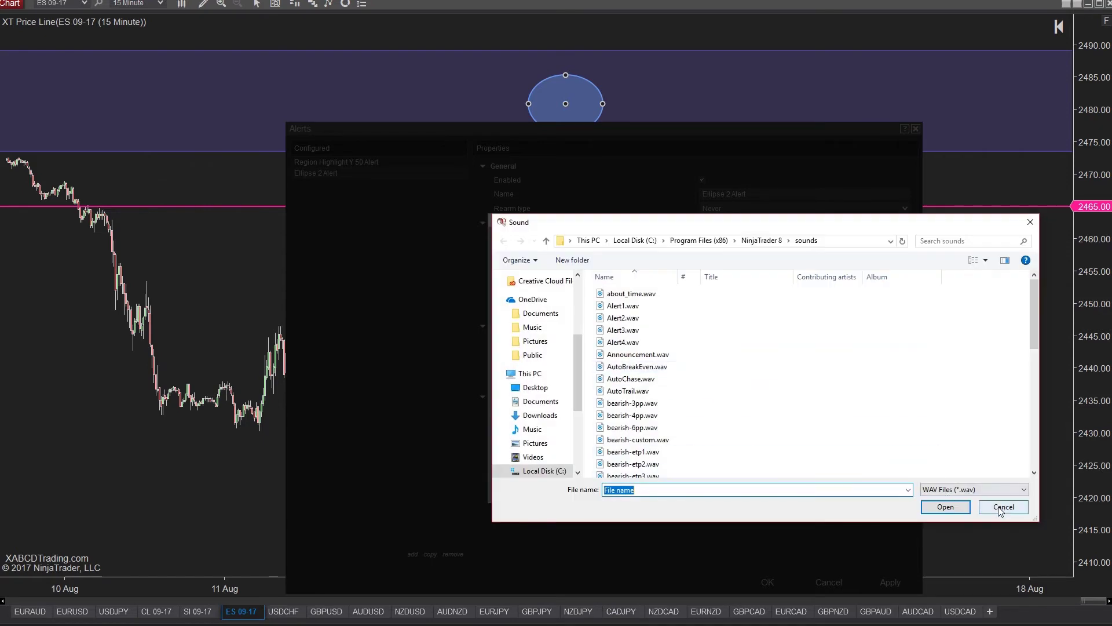
pyautogui.click(986, 507)
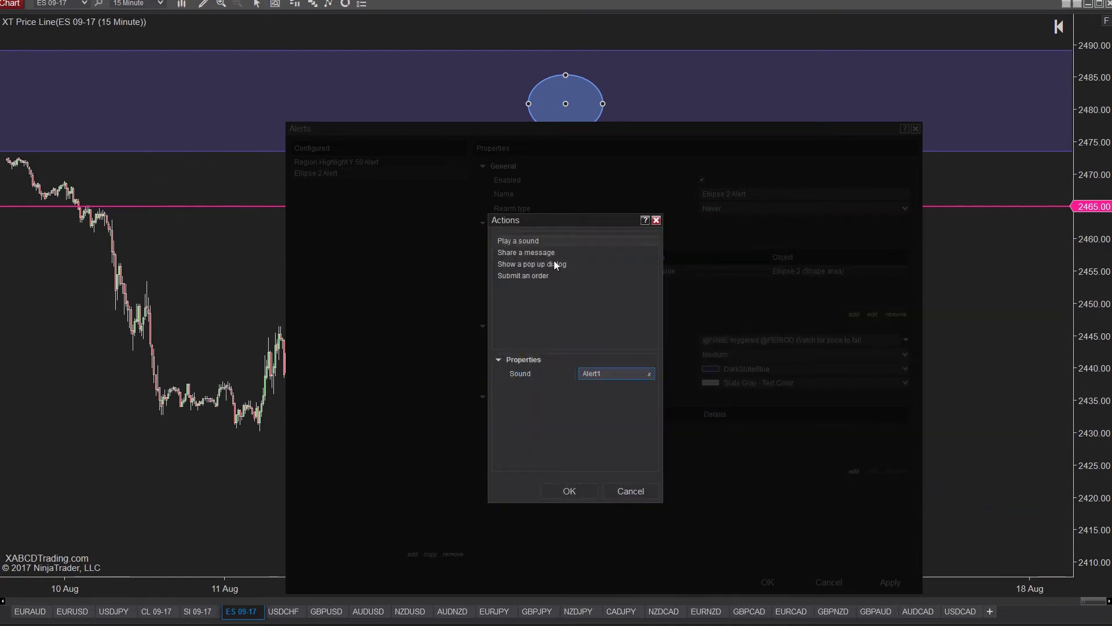
pyautogui.click(538, 253)
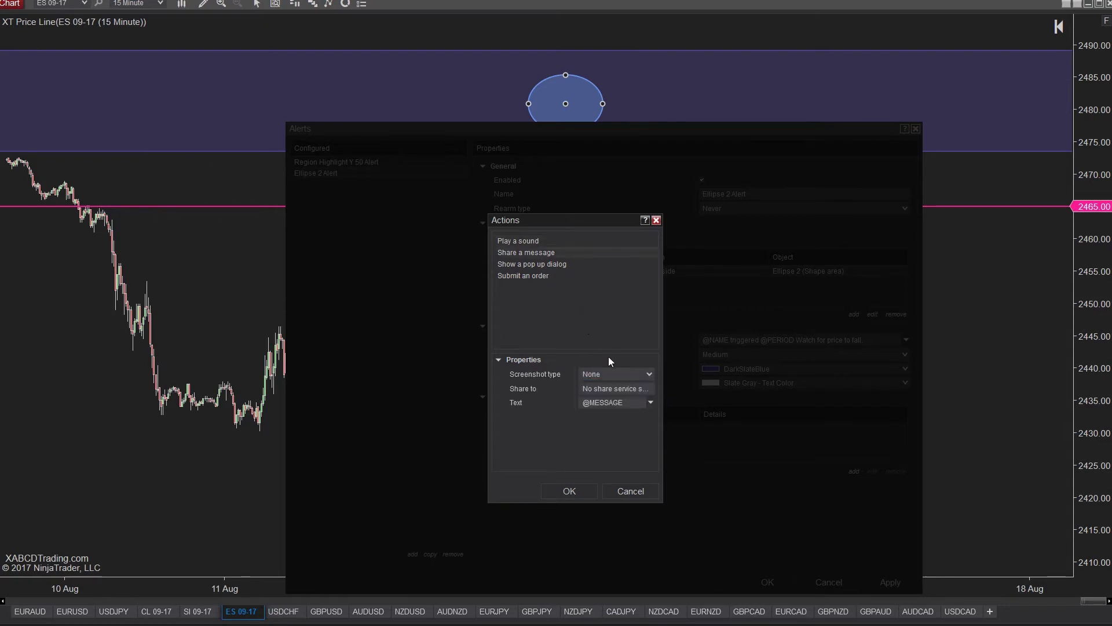
pyautogui.click(530, 242)
pyautogui.click(569, 491)
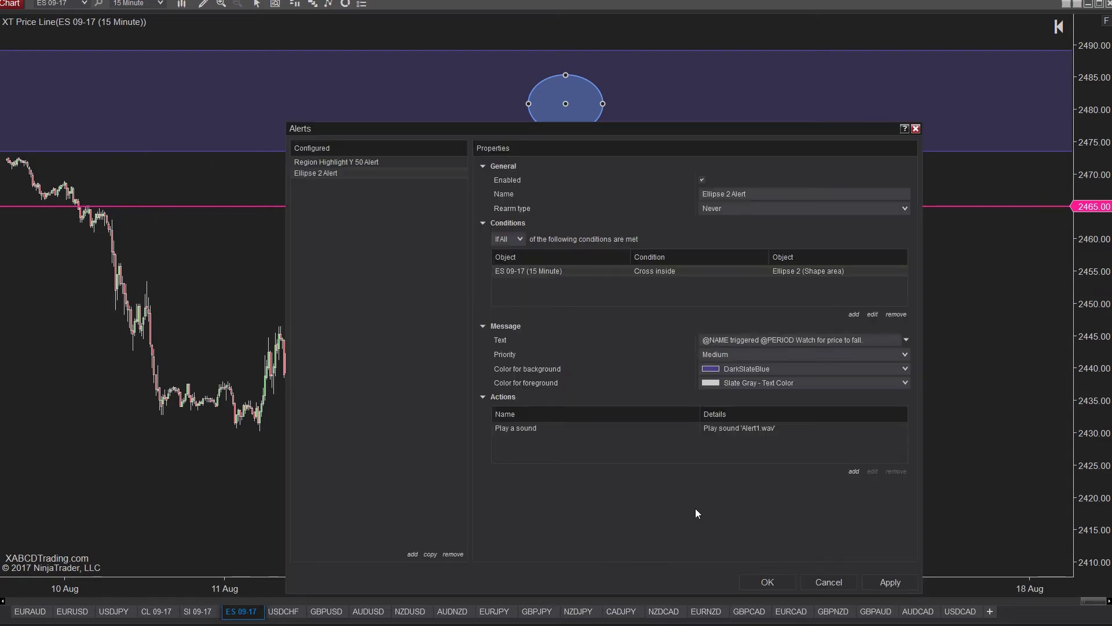
# Step: Add a Show a pop up dialog action and save the Ellipse 2 Alert
pyautogui.click(853, 471)
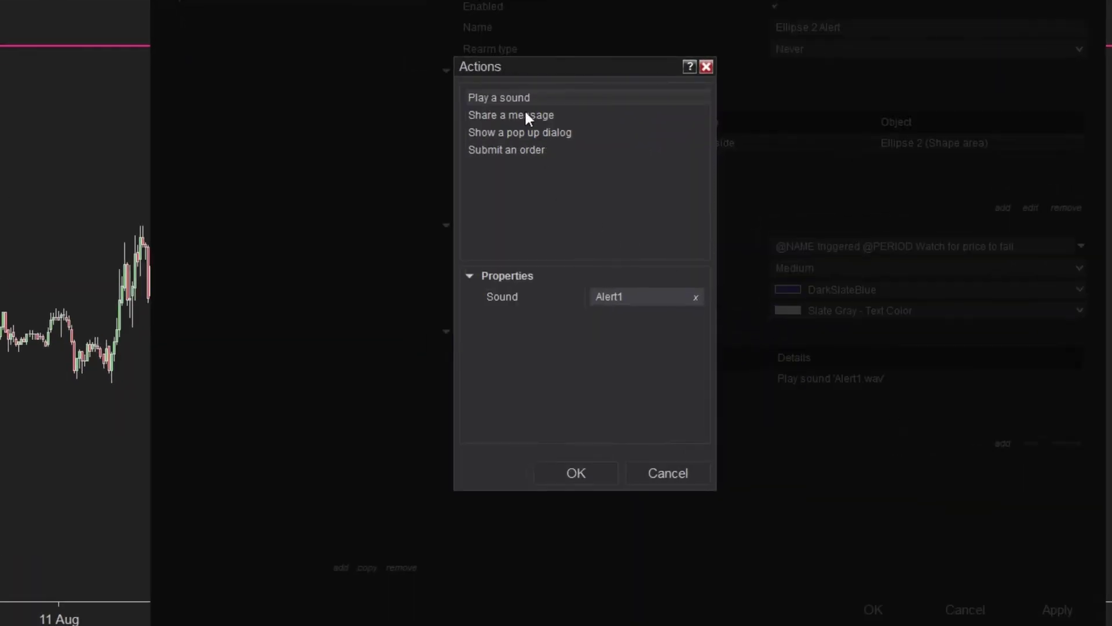
pyautogui.click(535, 132)
pyautogui.click(576, 474)
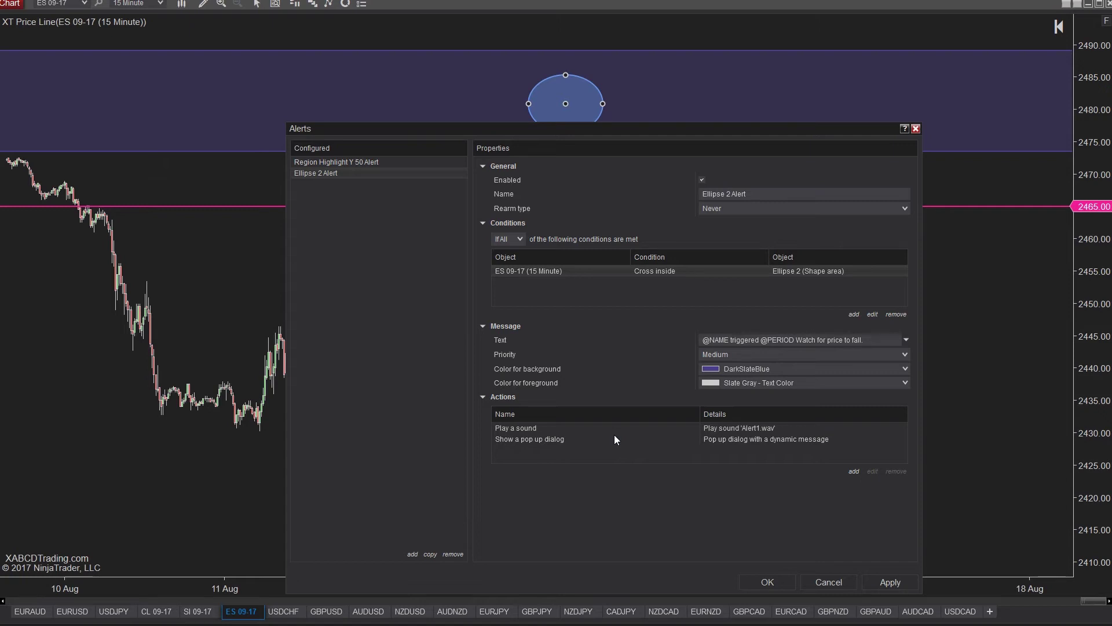
pyautogui.click(768, 581)
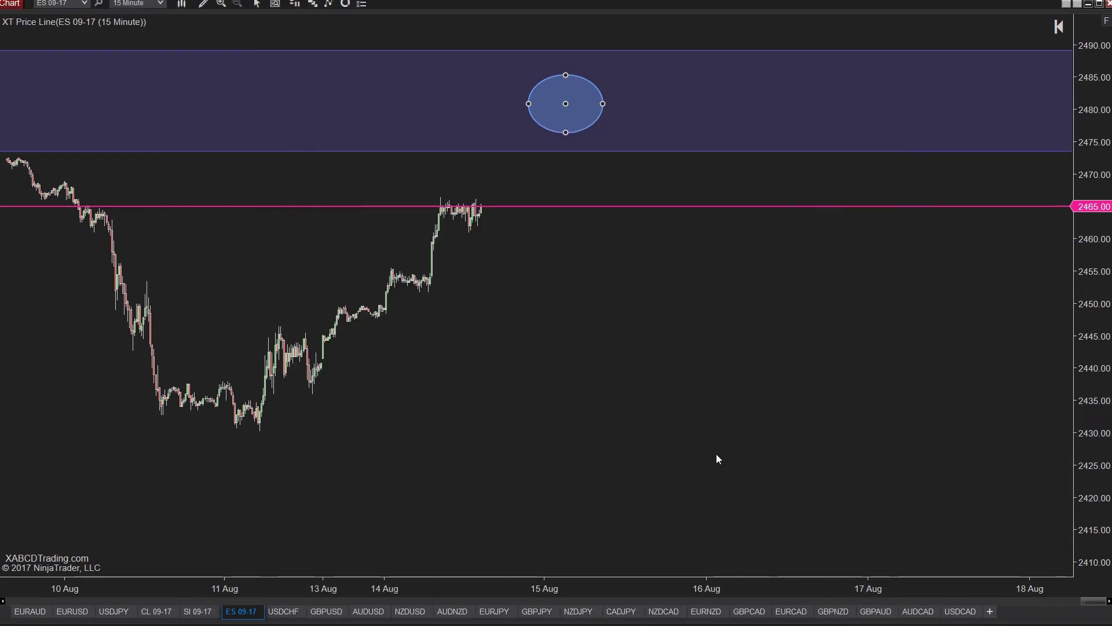
# Step: Reshape the ellipse into a wide, flat oval near 2480, then bring the Market Analyzer over the chart
pyautogui.click(635, 298)
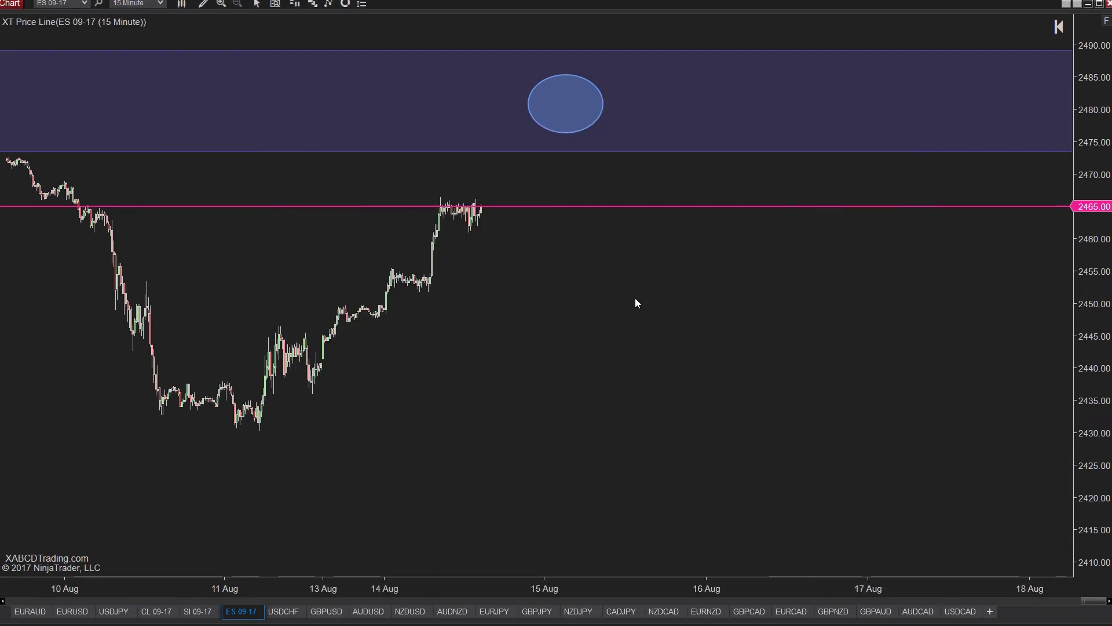
pyautogui.click(567, 101)
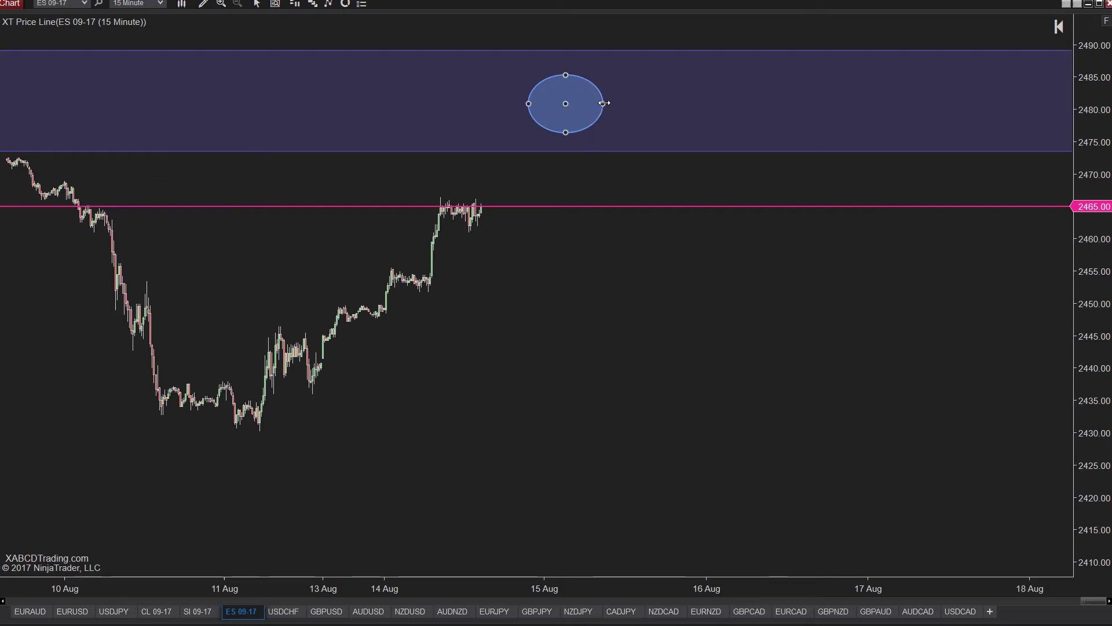
pyautogui.moveTo(603, 104); pyautogui.dragTo(717, 105)
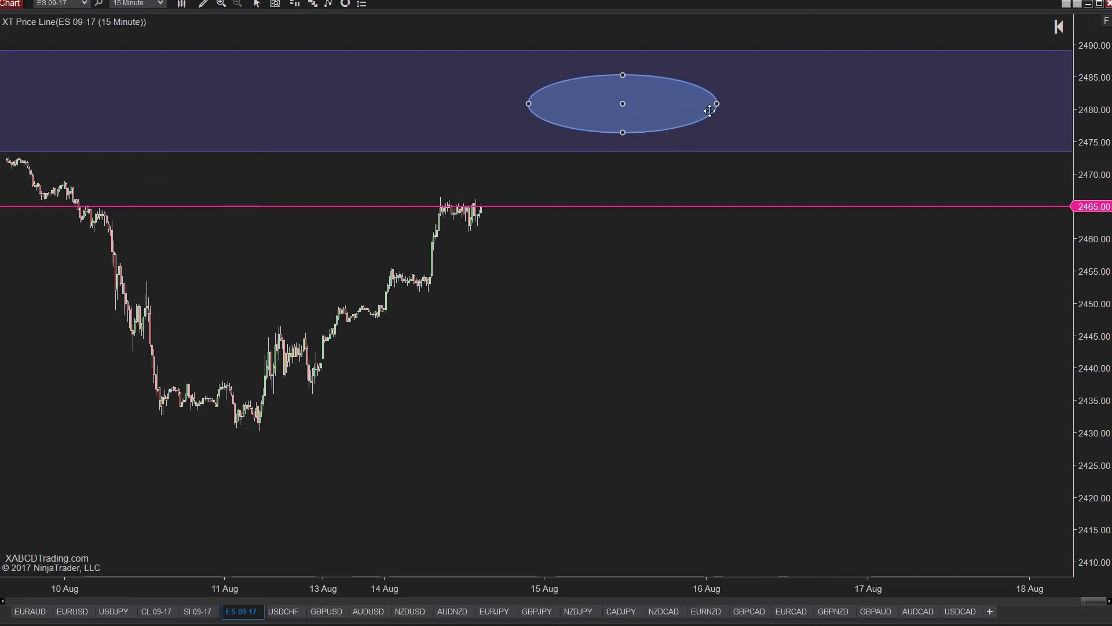
pyautogui.moveTo(623, 133); pyautogui.dragTo(626, 162)
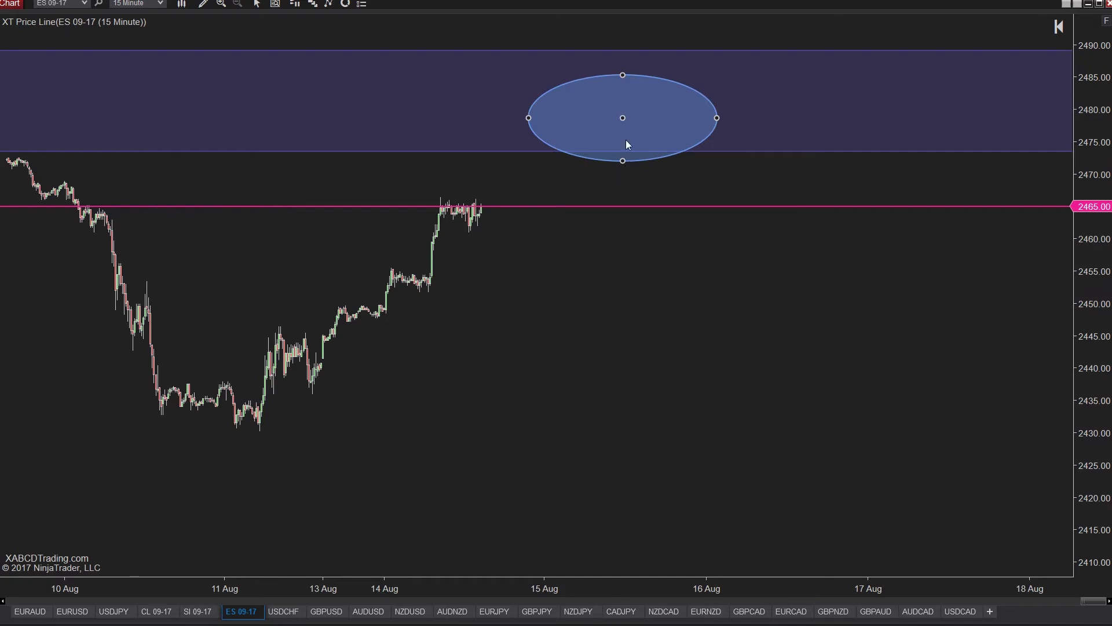
pyautogui.moveTo(620, 108); pyautogui.dragTo(545, 136)
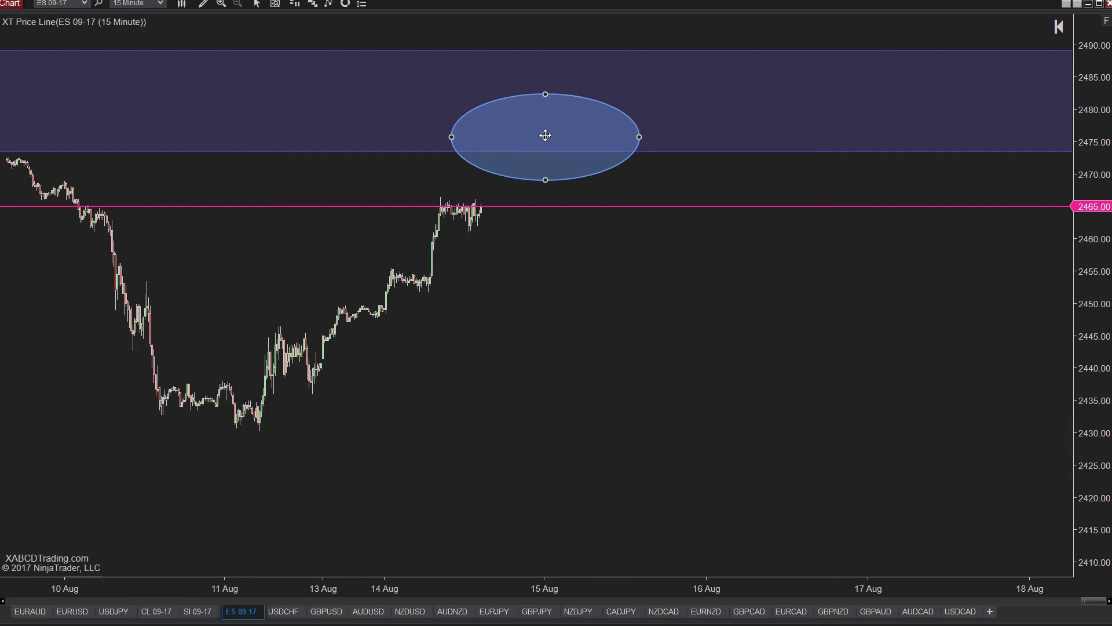
pyautogui.moveTo(546, 136); pyautogui.dragTo(585, 130)
pyautogui.moveTo(678, 131); pyautogui.dragTo(798, 133)
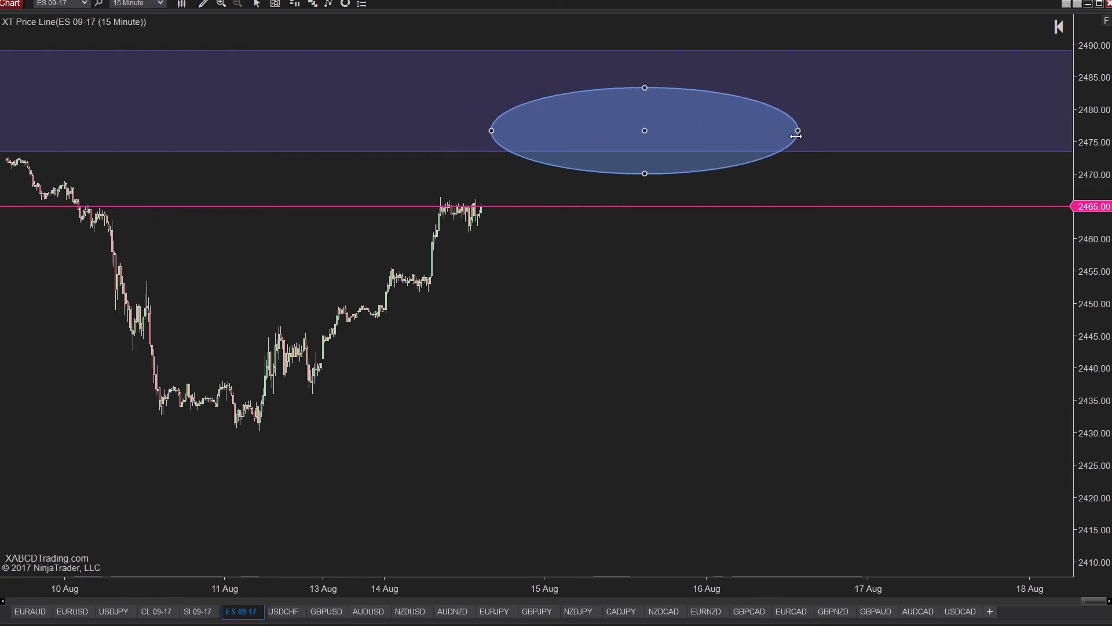
pyautogui.moveTo(645, 173); pyautogui.dragTo(597, 119)
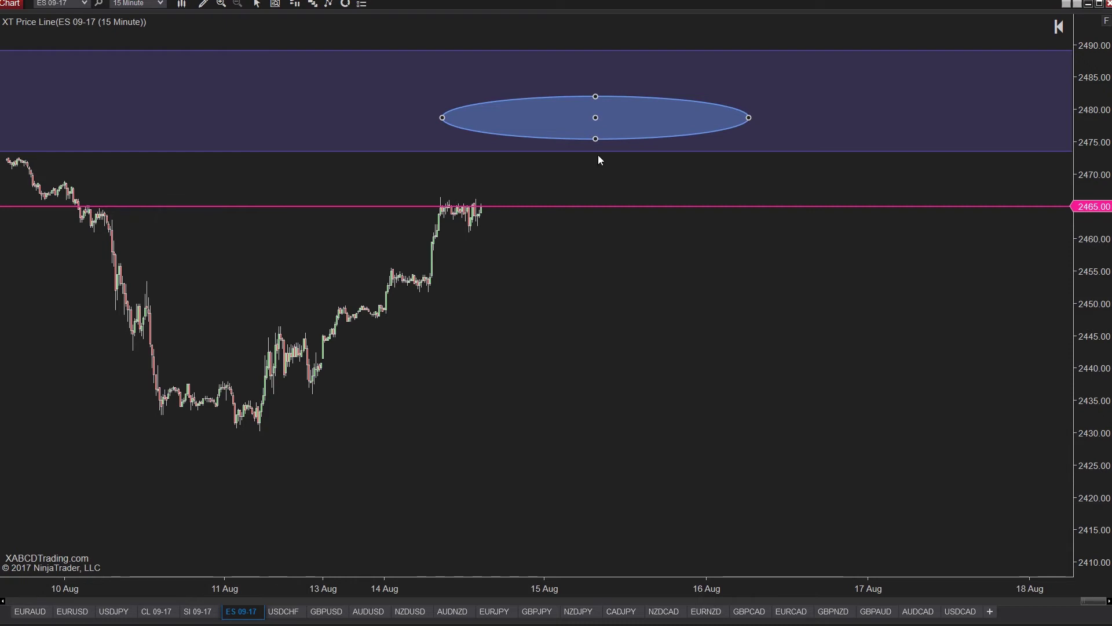
pyautogui.click(588, 176)
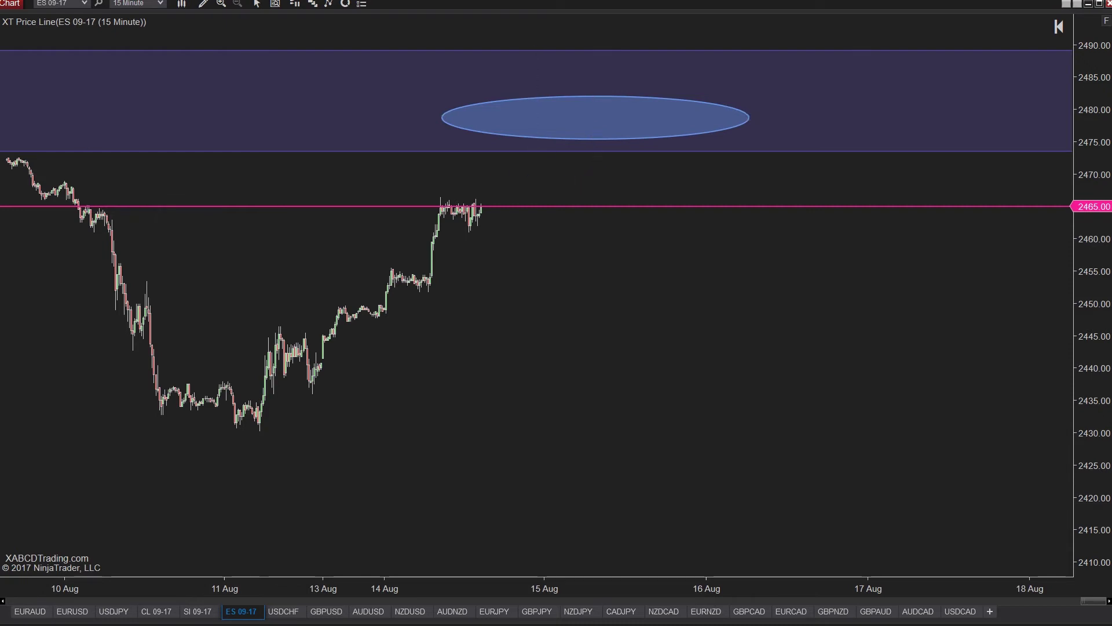
pyautogui.moveTo(0, 149); pyautogui.dragTo(919, 117)
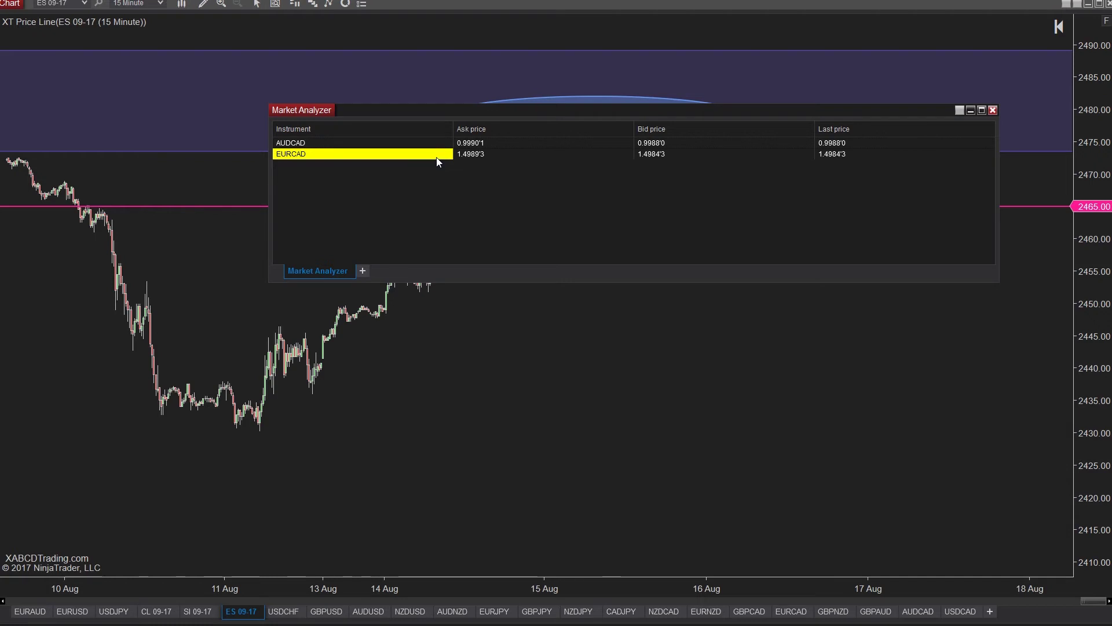
# Step: Bring up the Market Analyzer's right-click menu on the AUDCAD/EURCAD grid
pyautogui.rightClick(559, 210)
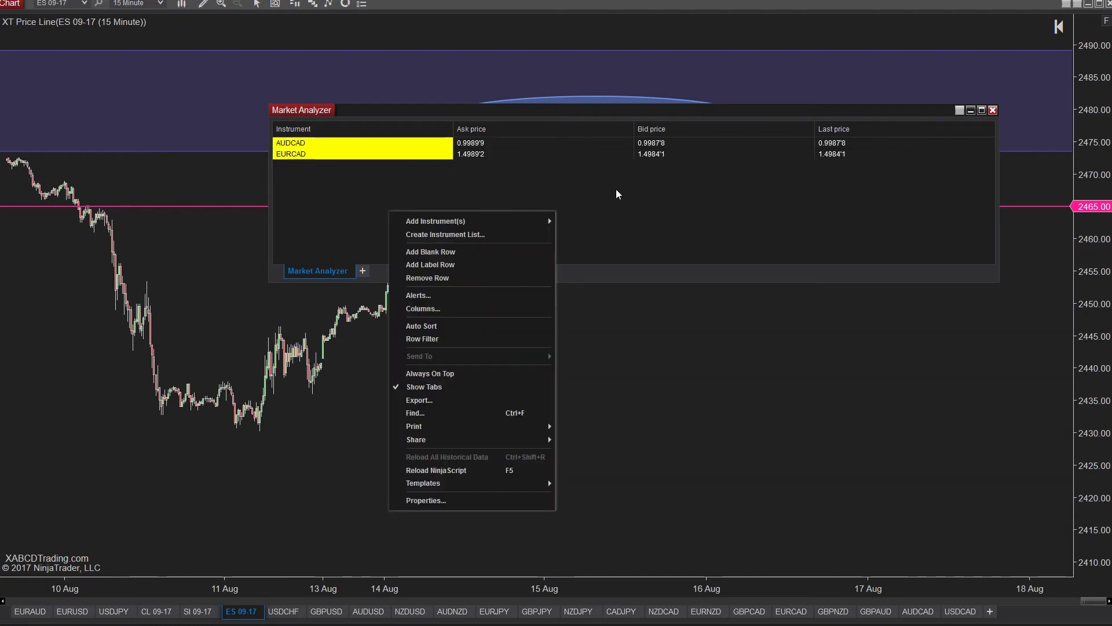
pyautogui.click(652, 190)
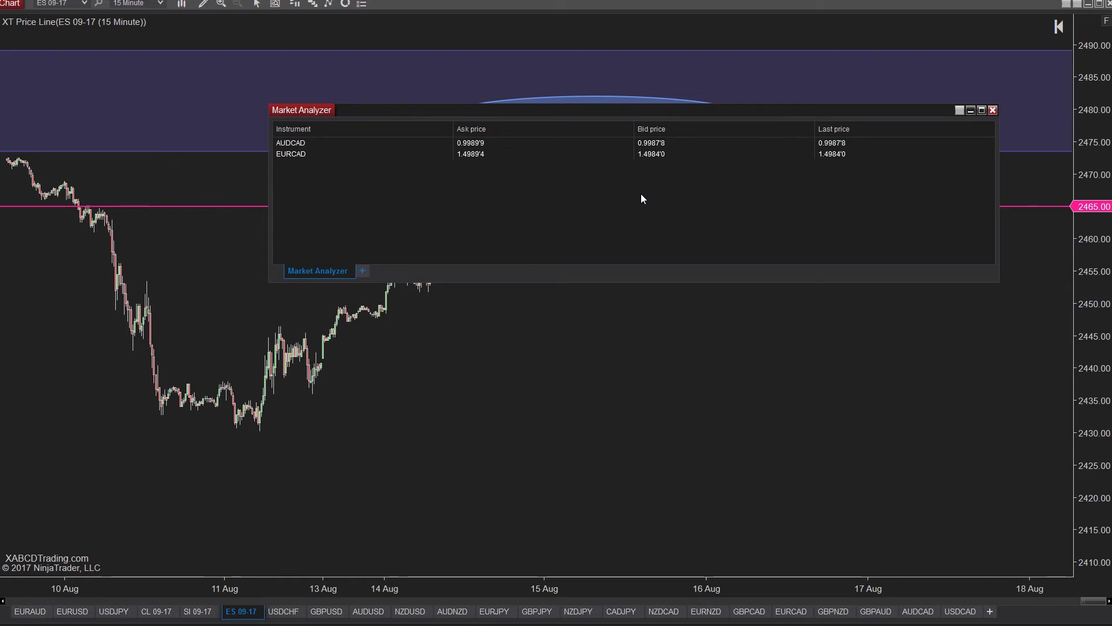
pyautogui.rightClick(490, 174)
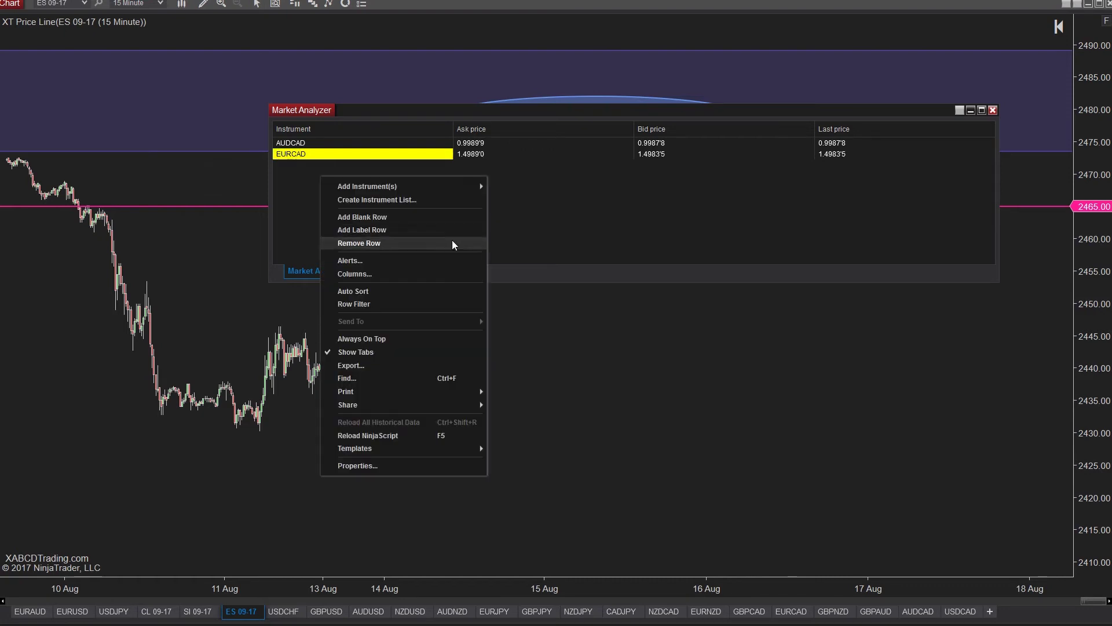
# Step: Add an Unrealized profit loss column tied to Simulation Account 3 to the Market Analyzer
pyautogui.click(412, 276)
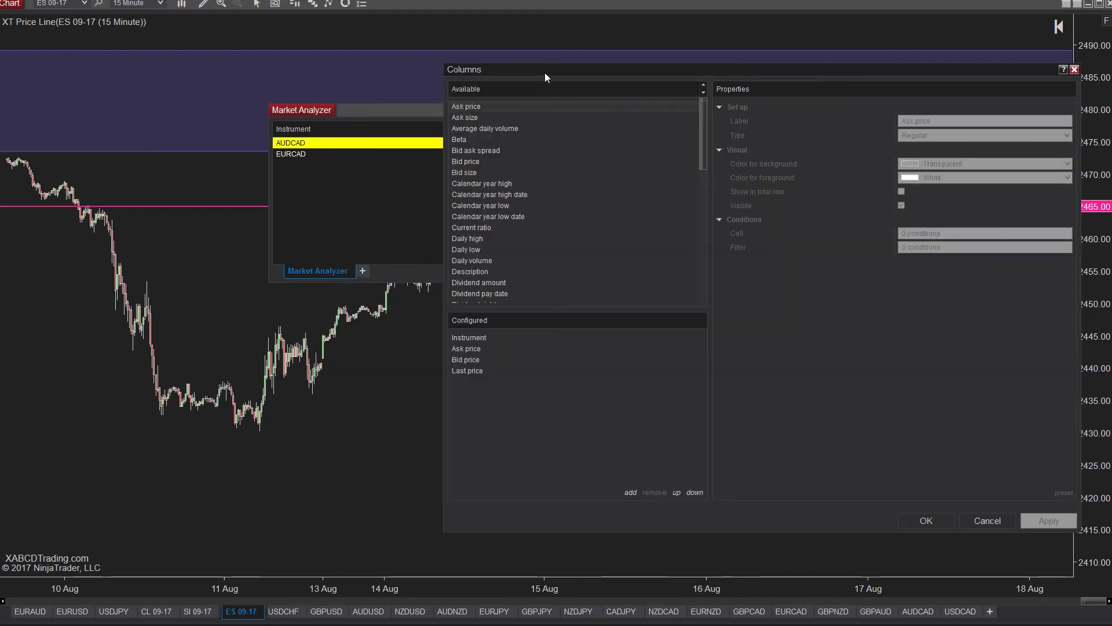
pyautogui.moveTo(544, 72); pyautogui.dragTo(298, 75)
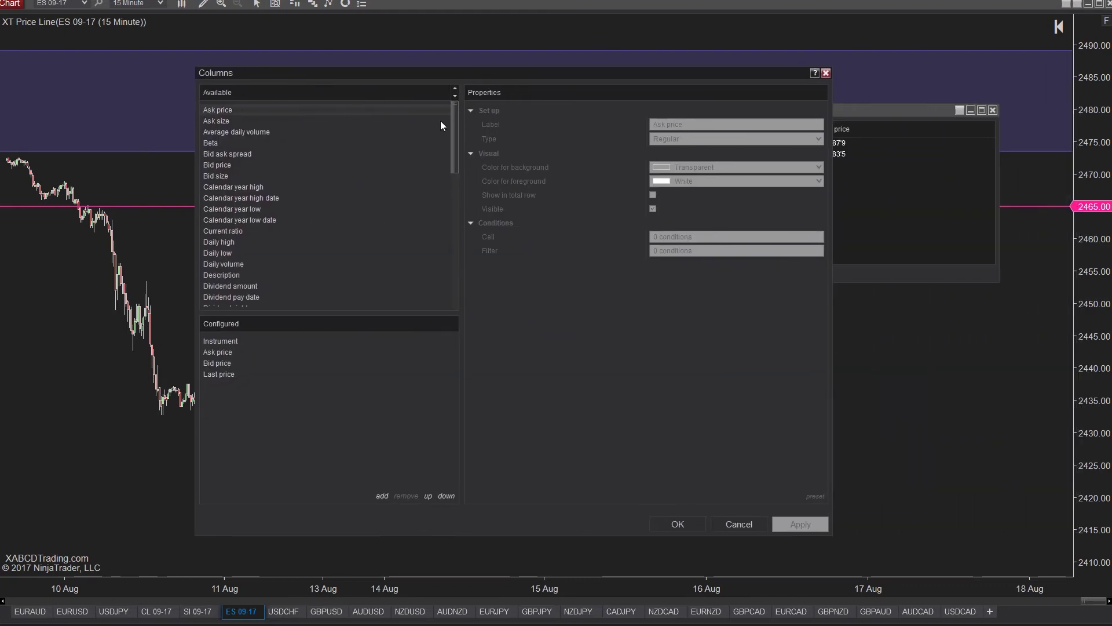
pyautogui.moveTo(454, 139); pyautogui.dragTo(461, 279)
pyautogui.moveTo(436, 80); pyautogui.dragTo(499, 77)
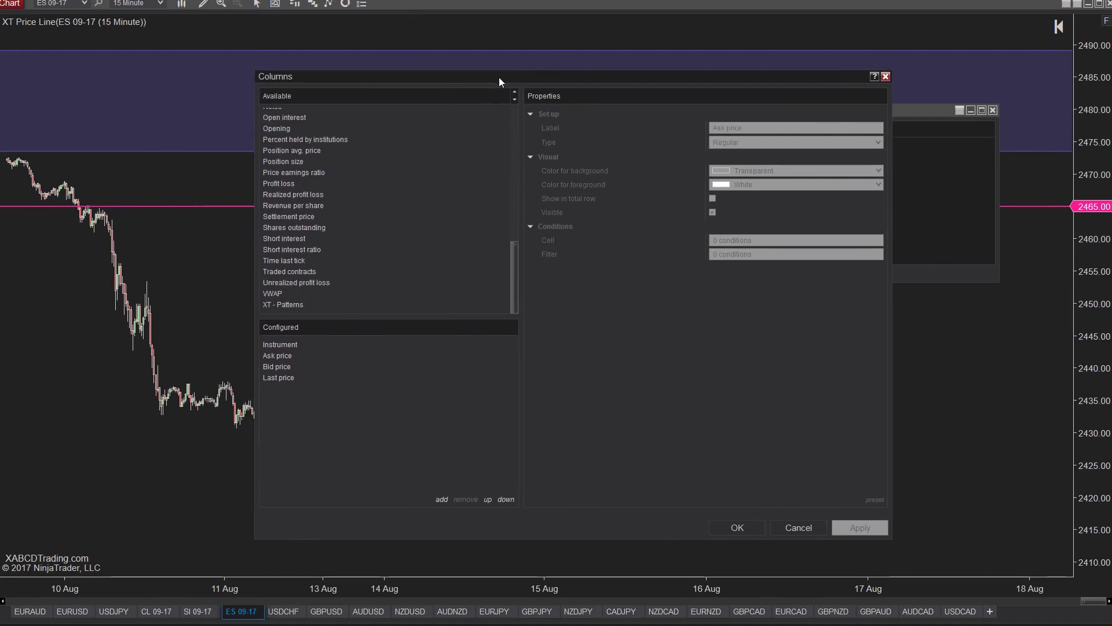
pyautogui.click(320, 286)
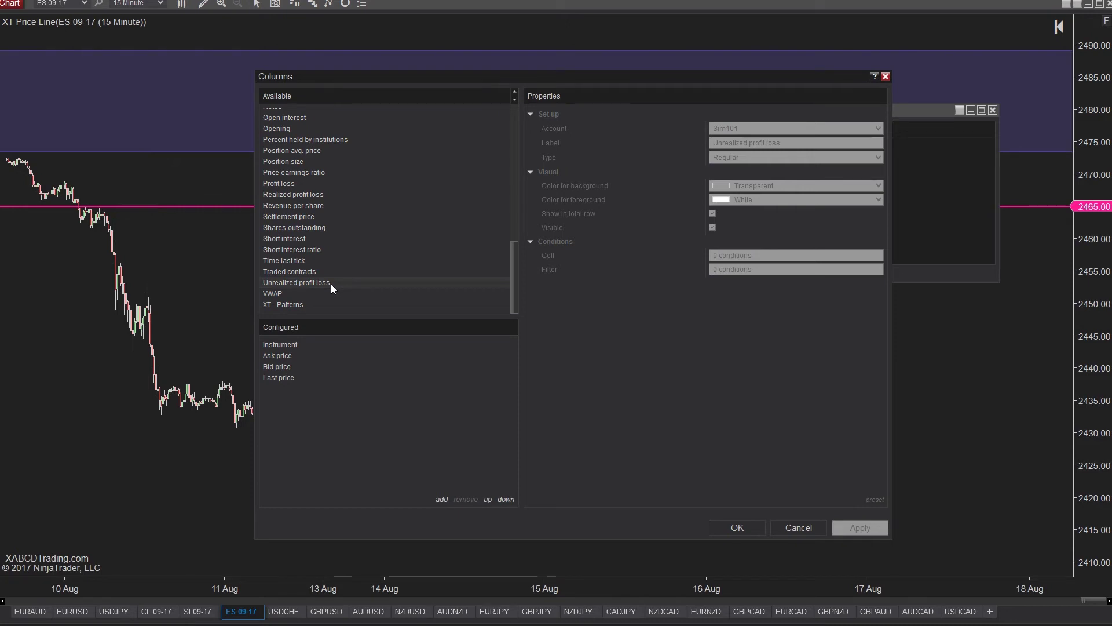
pyautogui.doubleClick(331, 284)
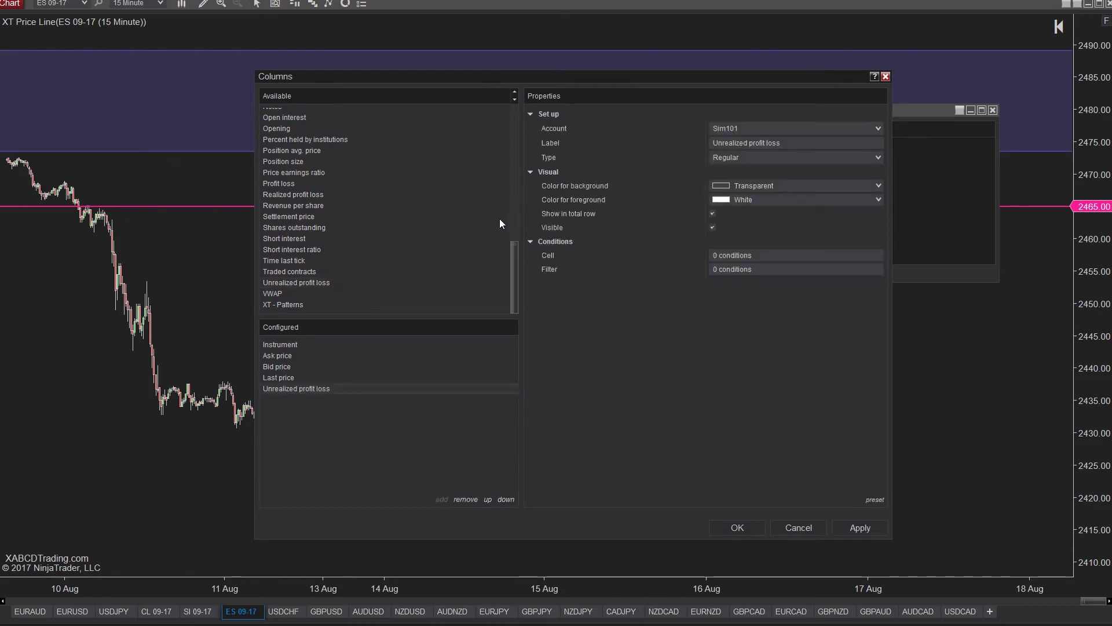
pyautogui.click(879, 129)
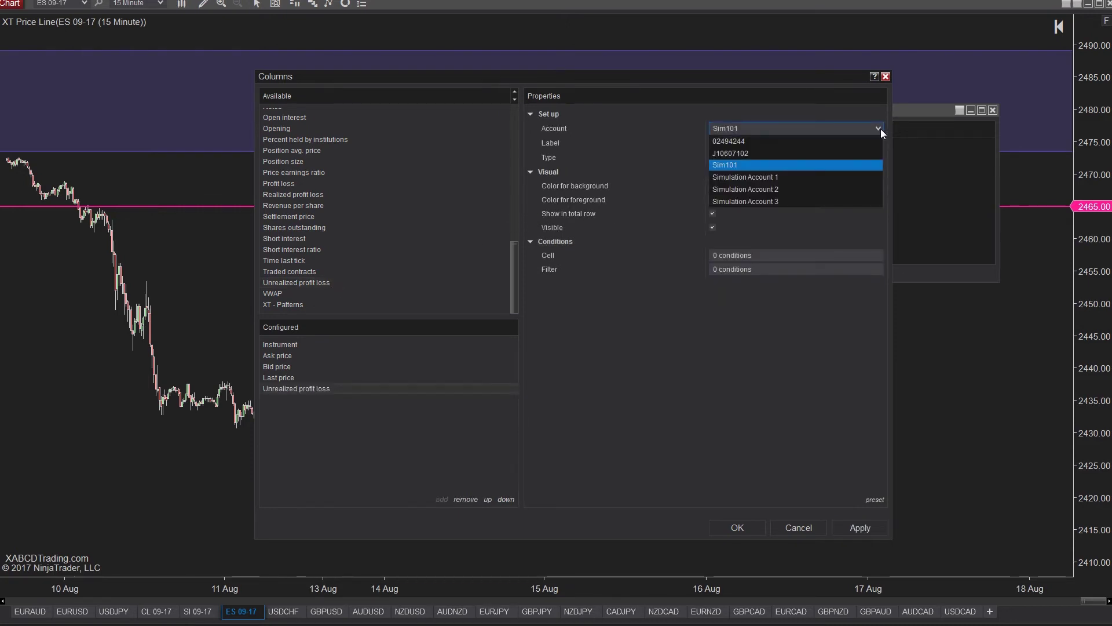
pyautogui.click(837, 201)
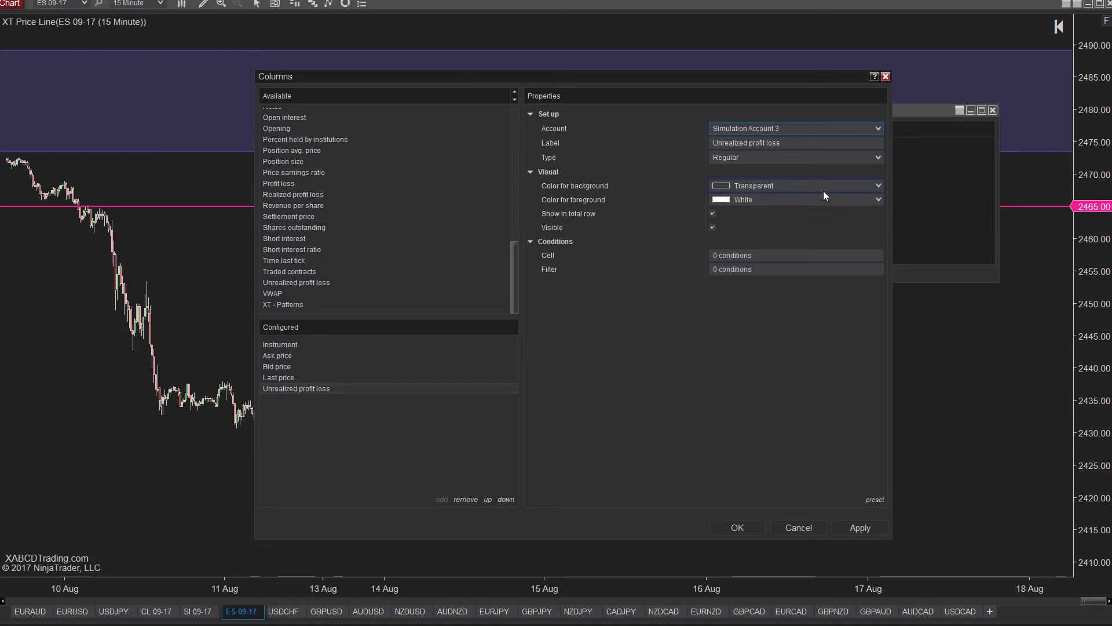
pyautogui.click(752, 525)
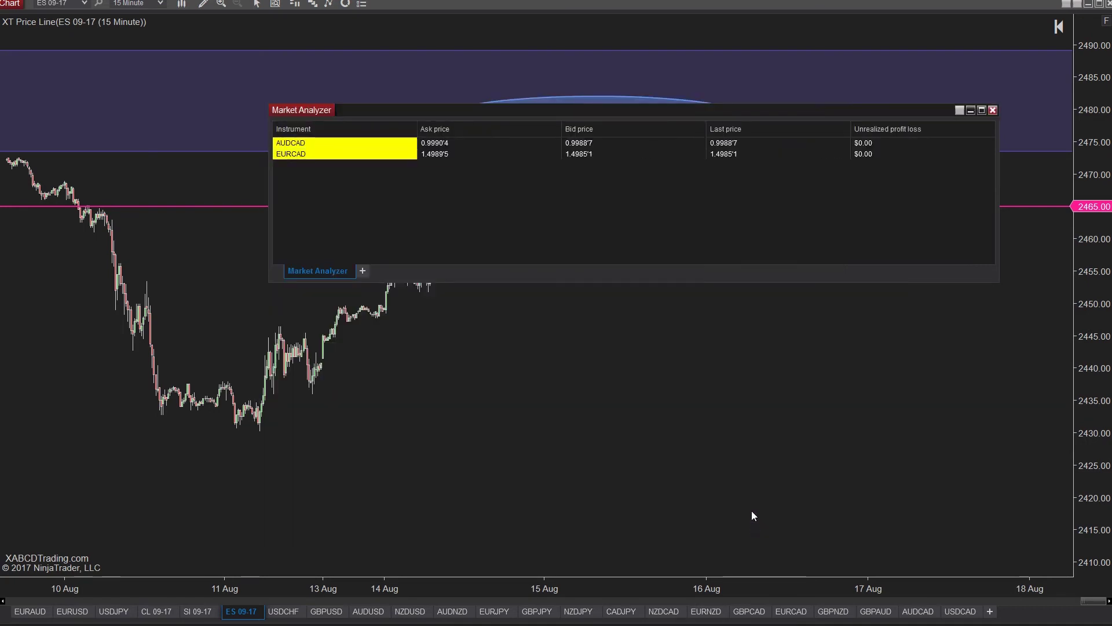
pyautogui.click(868, 147)
pyautogui.rightClick(500, 151)
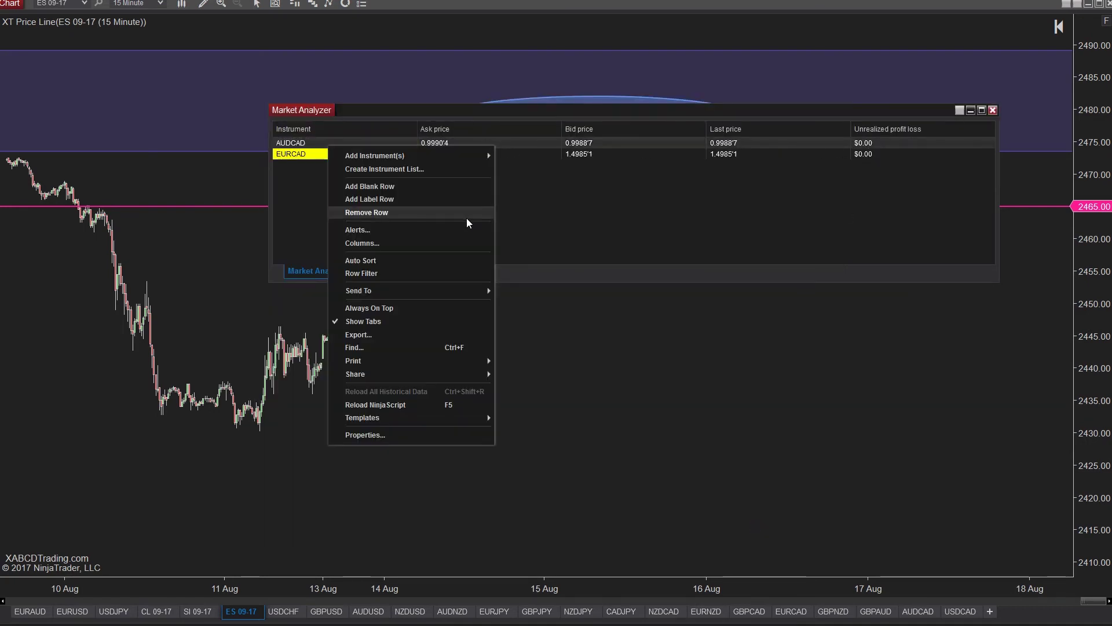
# Step: Create a new Market Analyzer alert named 'profit loss 1000 alert'
pyautogui.click(445, 230)
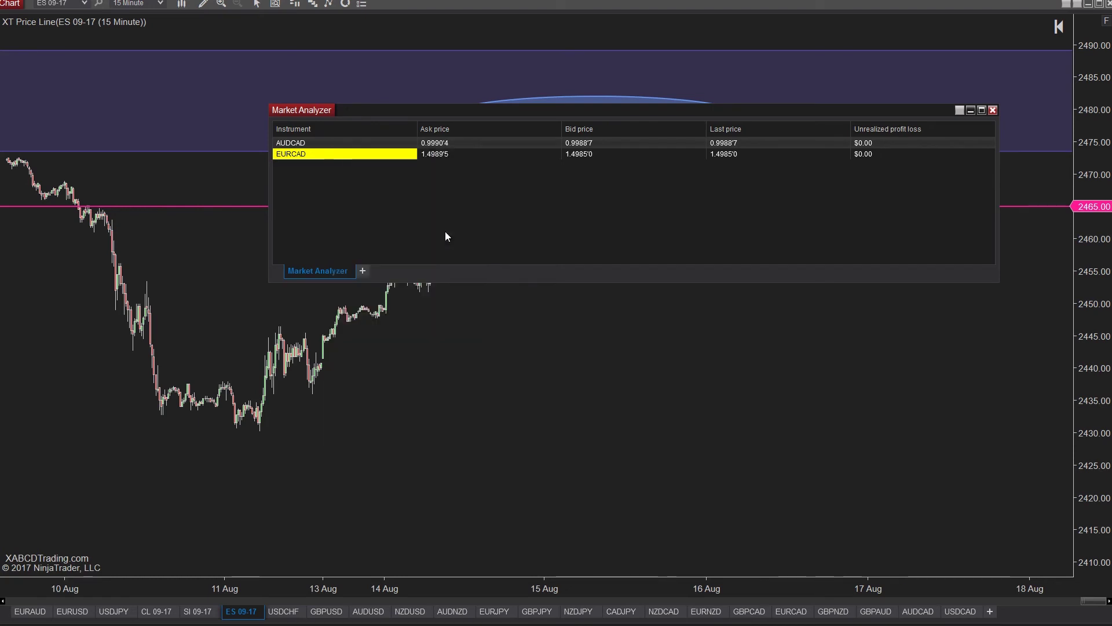
pyautogui.moveTo(557, 12); pyautogui.dragTo(402, 95)
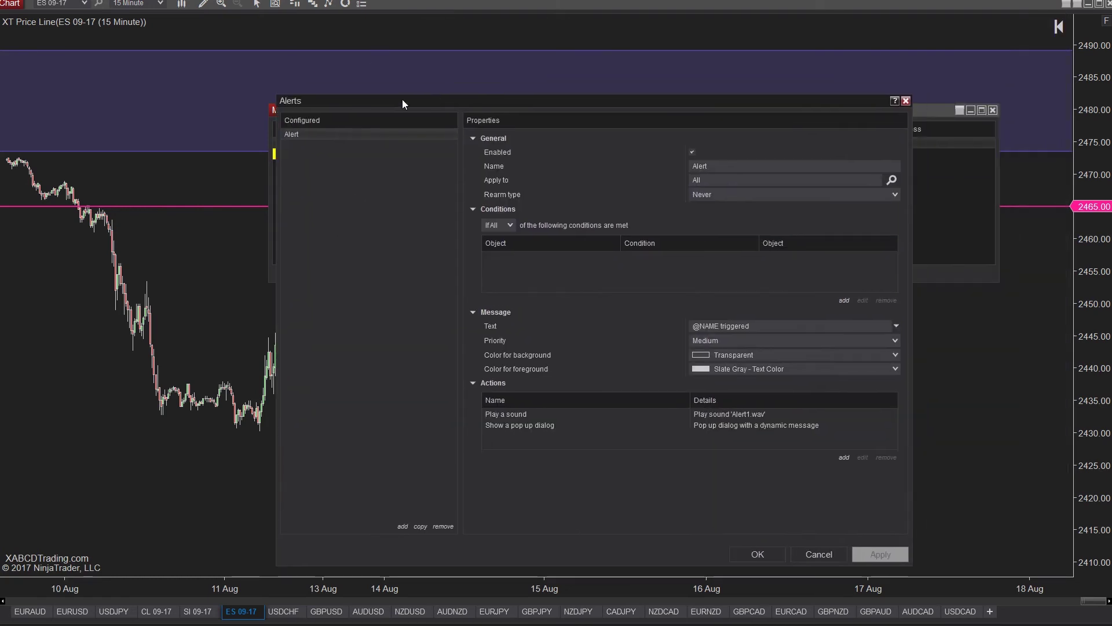
pyautogui.click(402, 526)
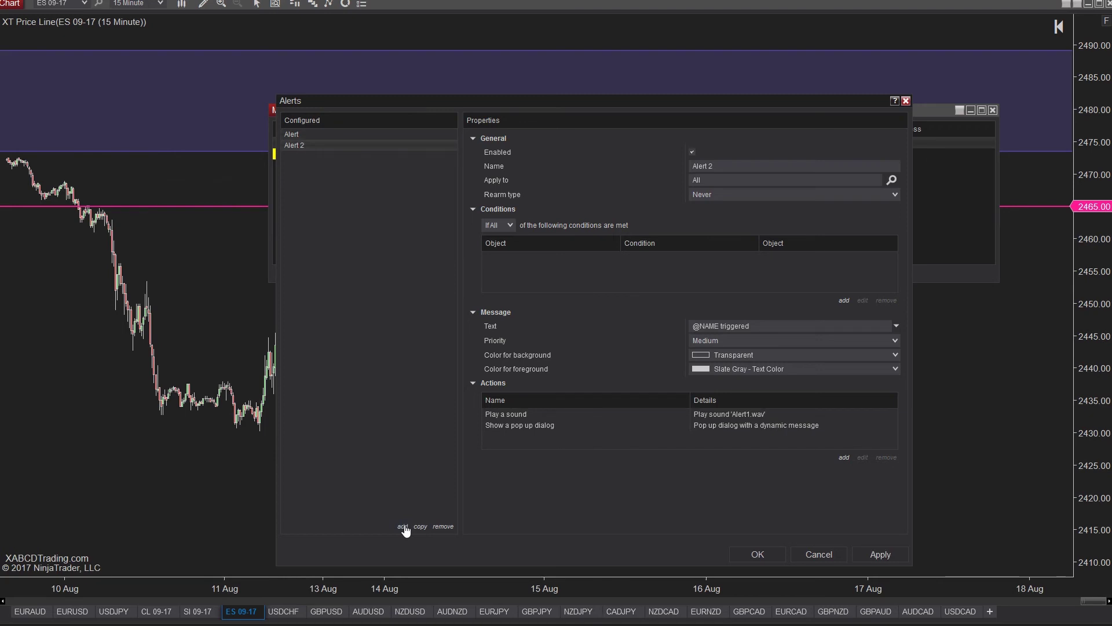
pyautogui.press('Tab')
pyautogui.write('profit alert')
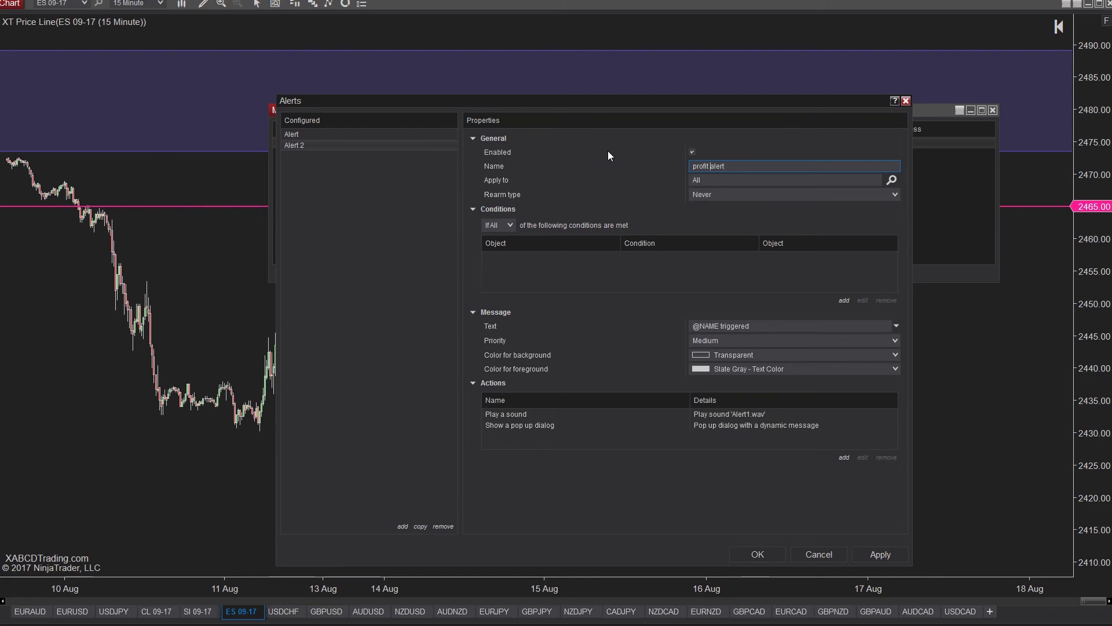
pyautogui.write('loss 1000')
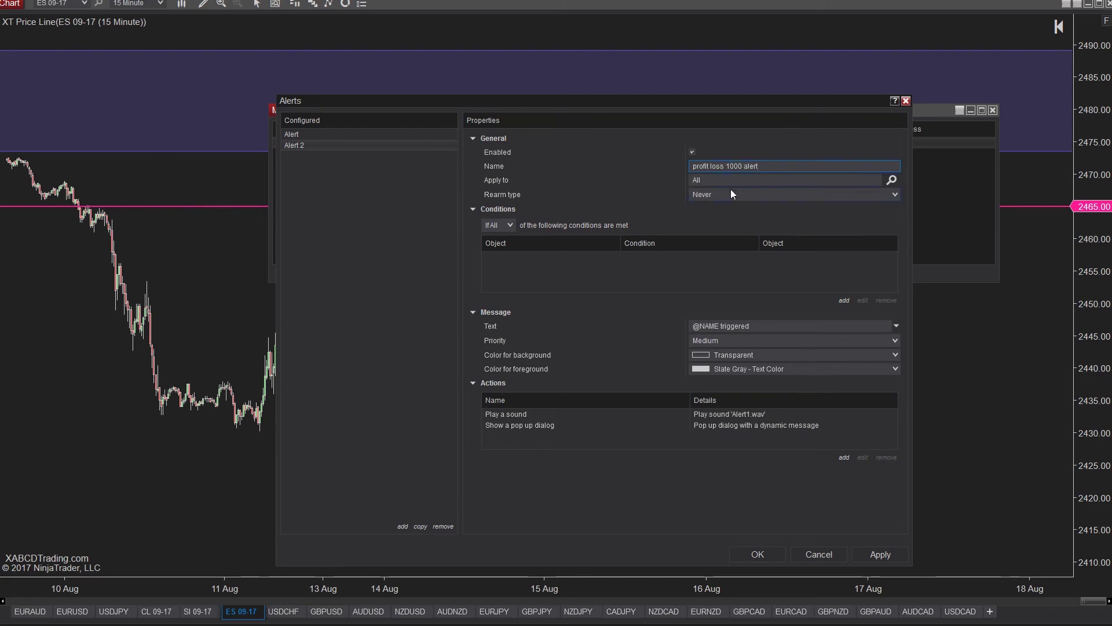
# Step: Set the alert to rearm on a timer every 86400 seconds
pyautogui.click(731, 194)
pyautogui.click(725, 216)
pyautogui.click(722, 209)
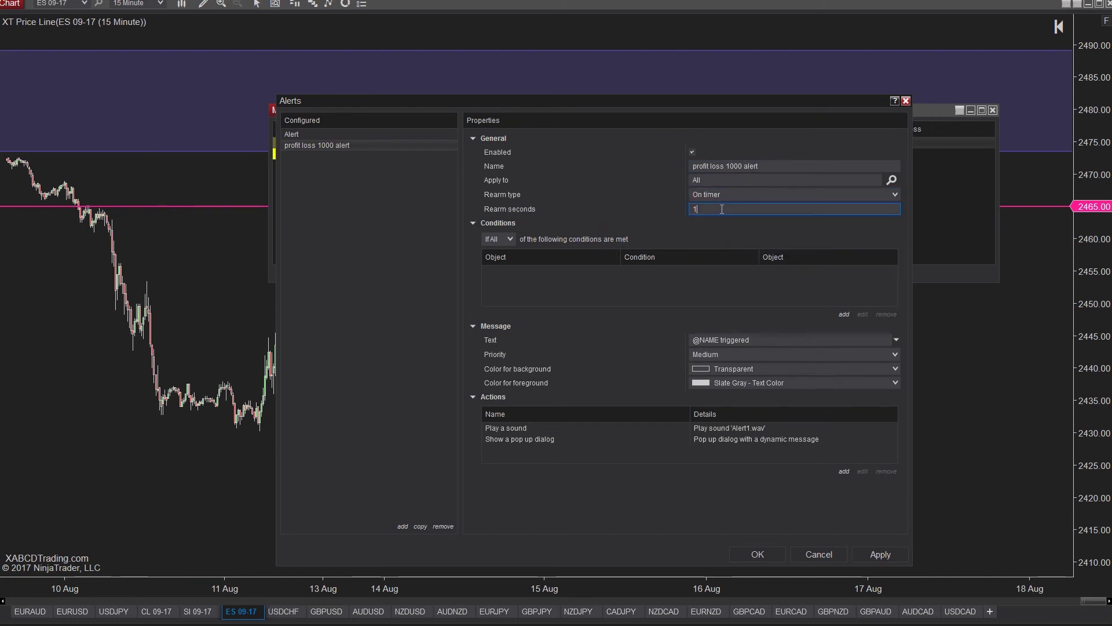
pyautogui.write('86400')
pyautogui.click(722, 283)
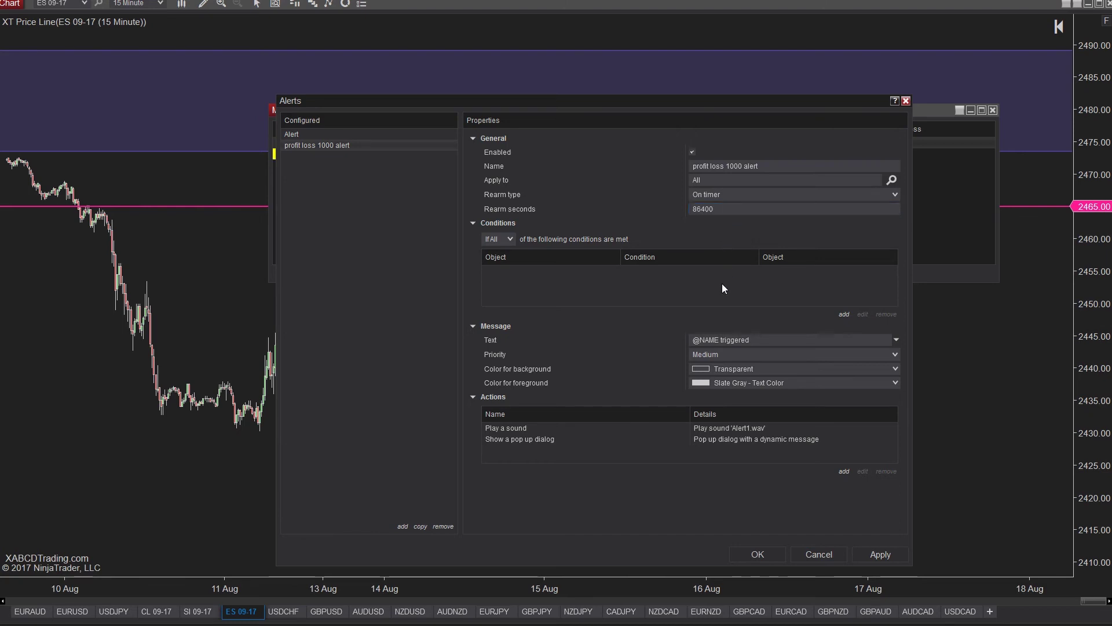
pyautogui.click(840, 313)
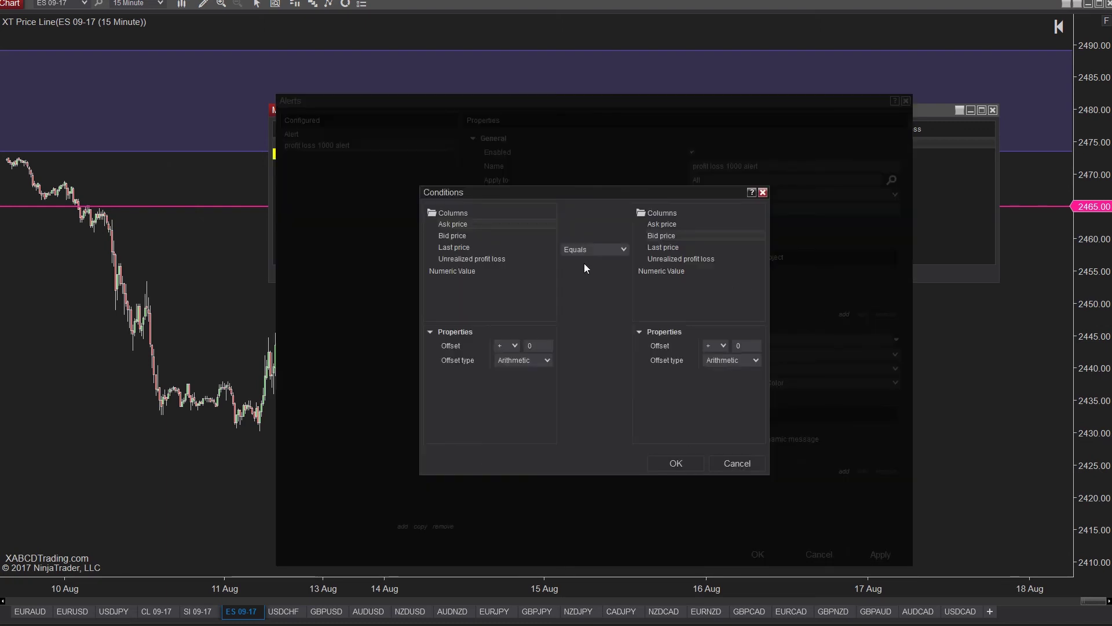
# Step: Add the condition Unrealized profit loss greater or equal to numeric value 1000
pyautogui.click(514, 262)
pyautogui.click(603, 253)
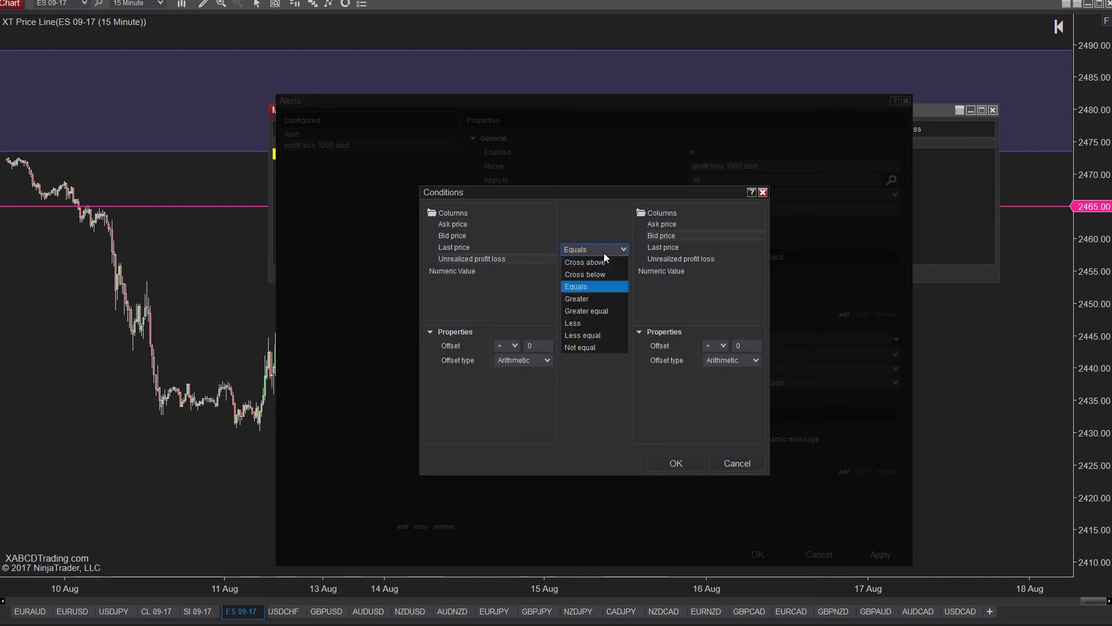
pyautogui.click(611, 308)
pyautogui.click(658, 272)
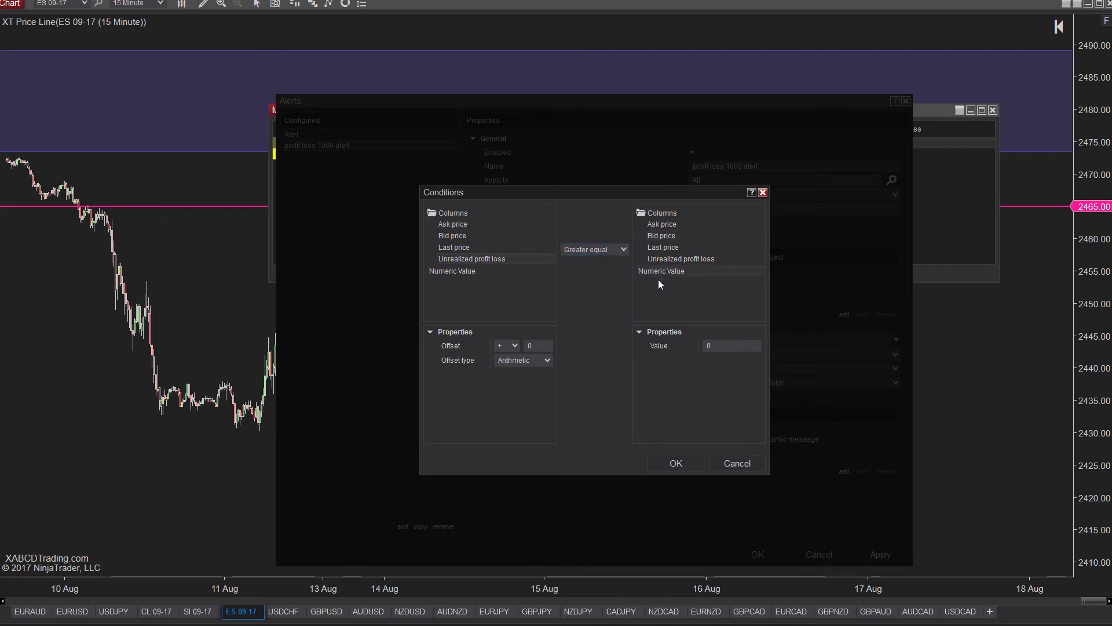
pyautogui.click(715, 346)
pyautogui.write('1000')
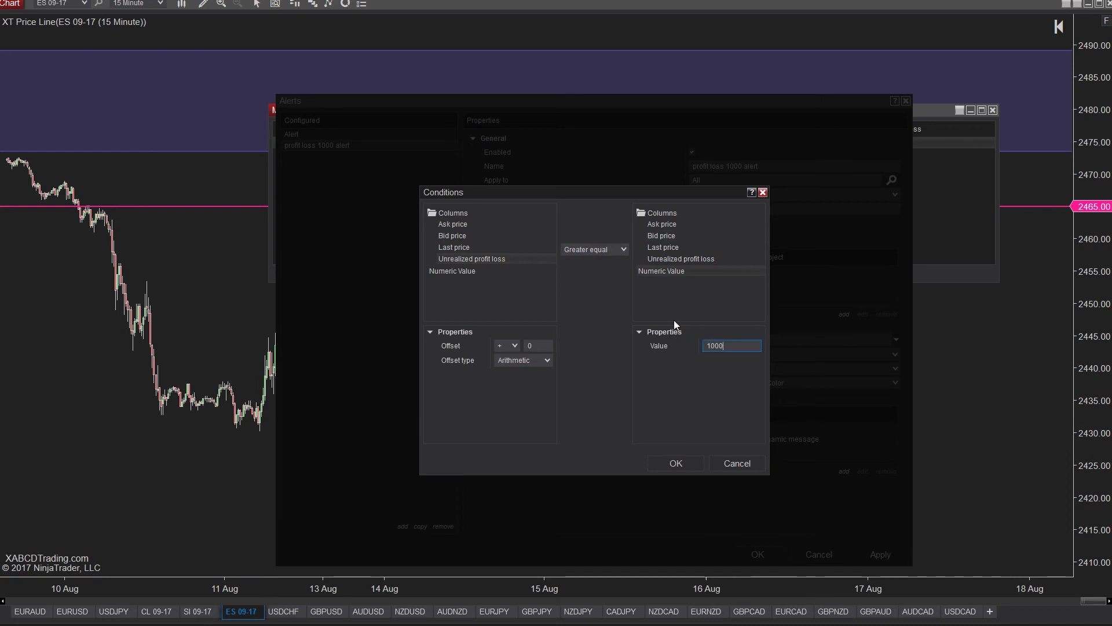
pyautogui.click(663, 467)
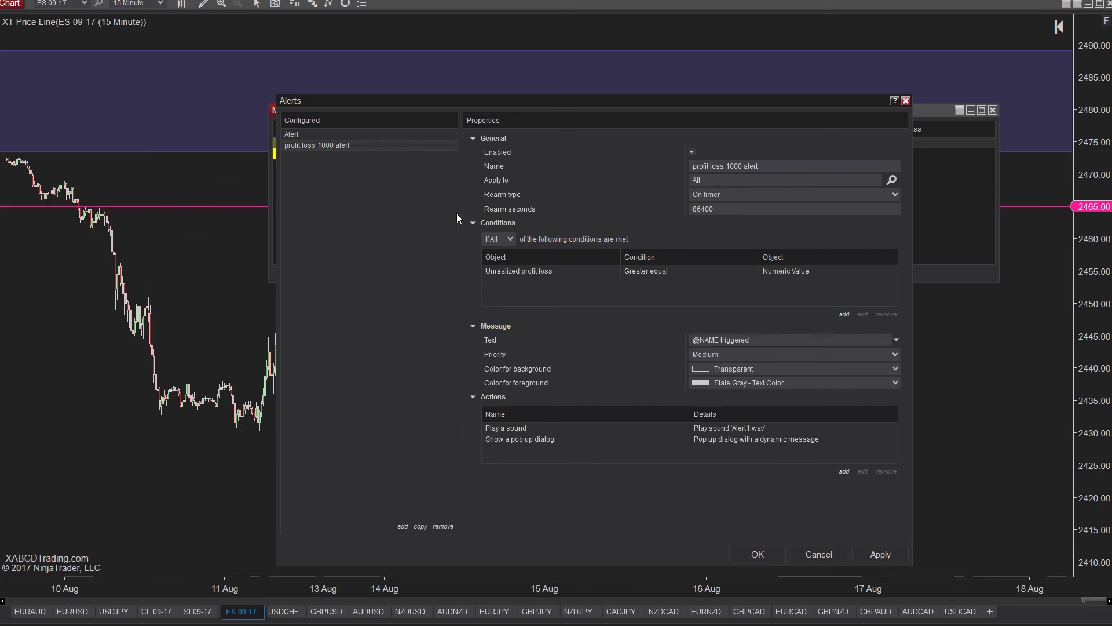
pyautogui.click(758, 554)
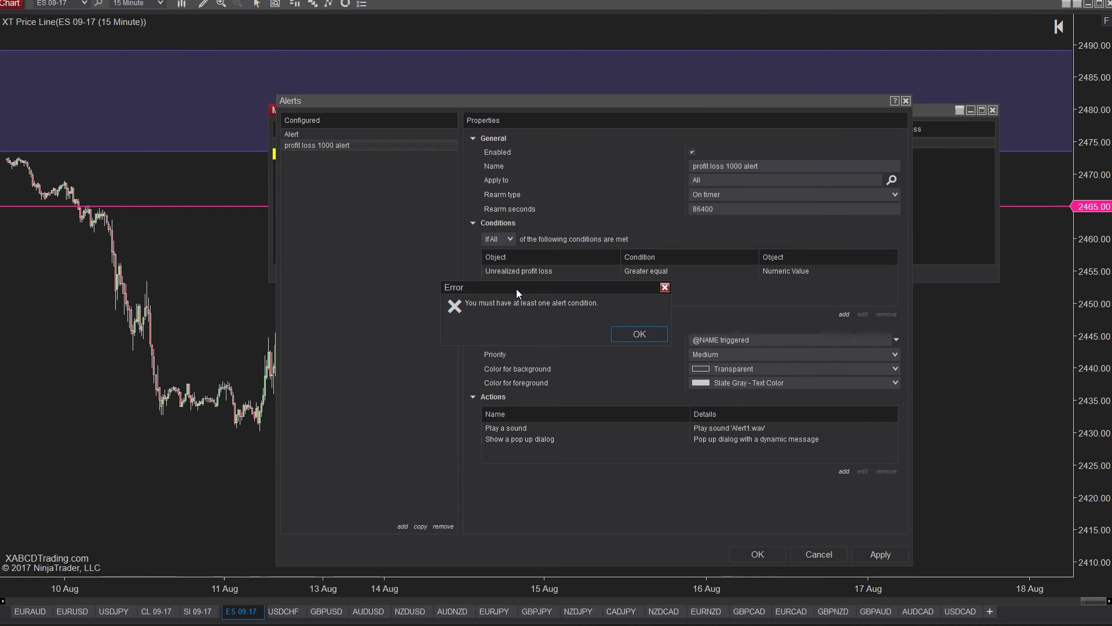
# Step: Dismiss the alert-condition error, save the alert, and move the Market Analyzer off the chart
pyautogui.click(632, 333)
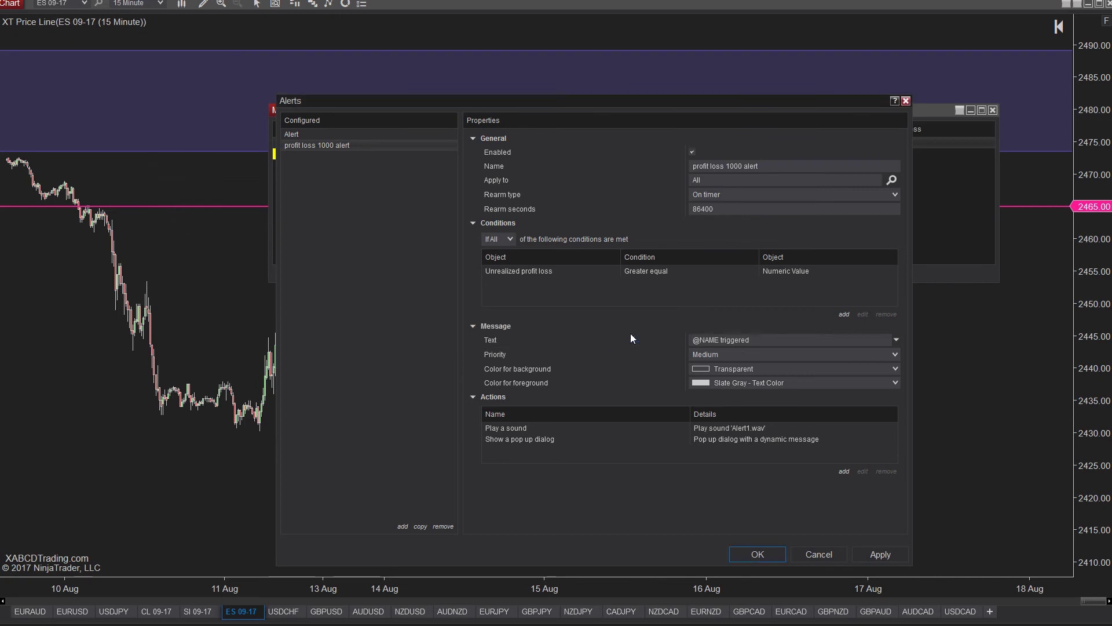
pyautogui.click(760, 557)
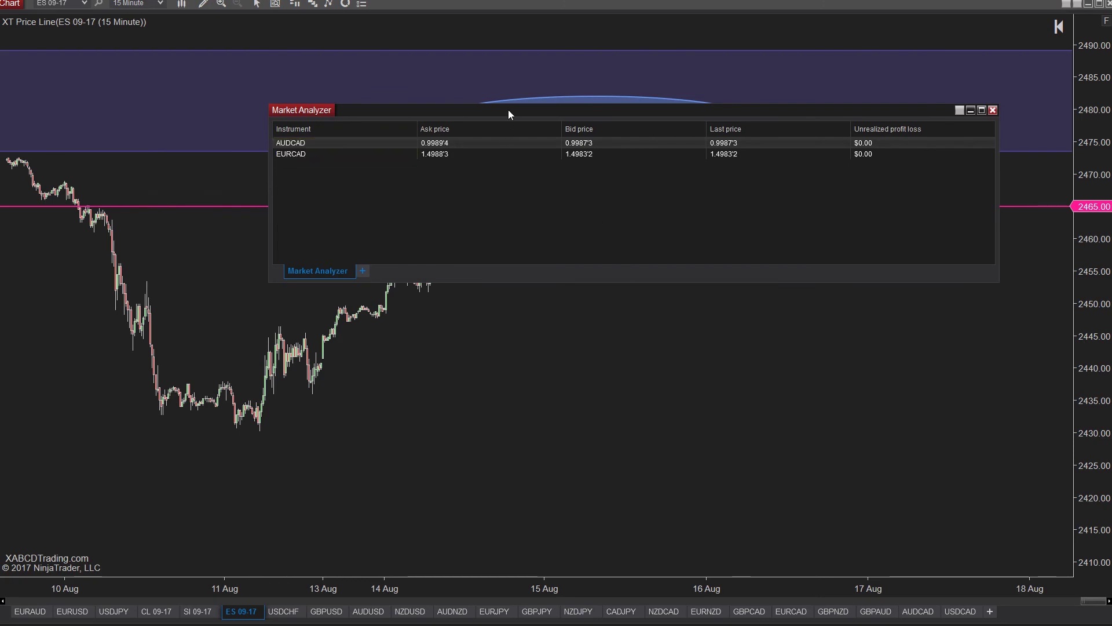
pyautogui.moveTo(509, 114); pyautogui.dragTo(484, 495)
# Step: Draw the XABCD pattern from the recent high via ~2427, 2450 and 2435 to D near 2485, and shrink the ellipse over D
pyautogui.click(504, 294)
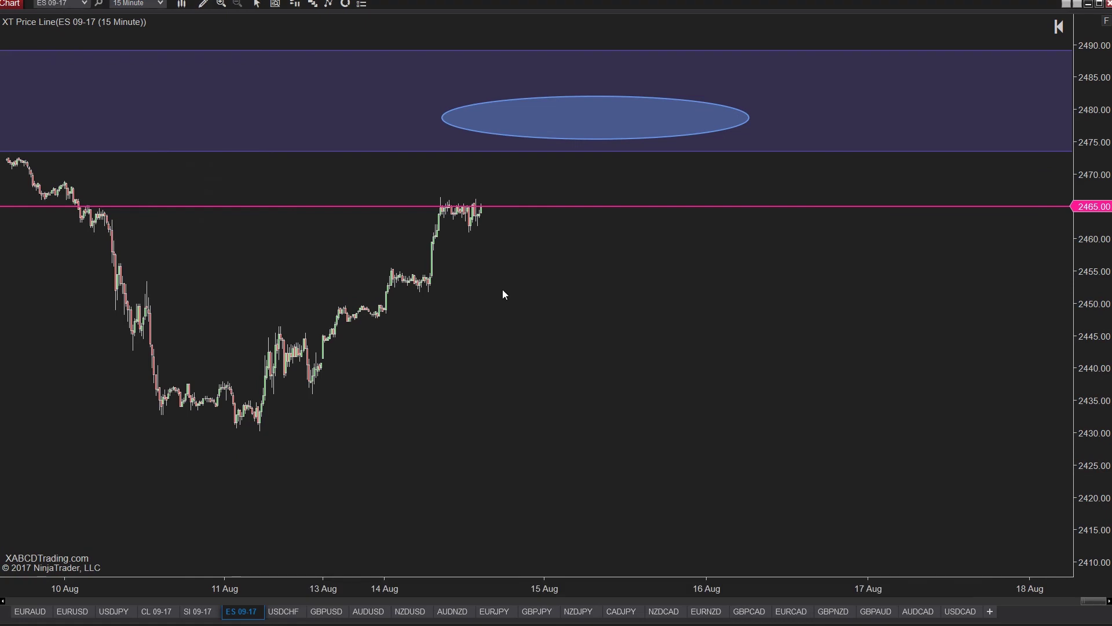
pyautogui.click(451, 200)
pyautogui.click(527, 451)
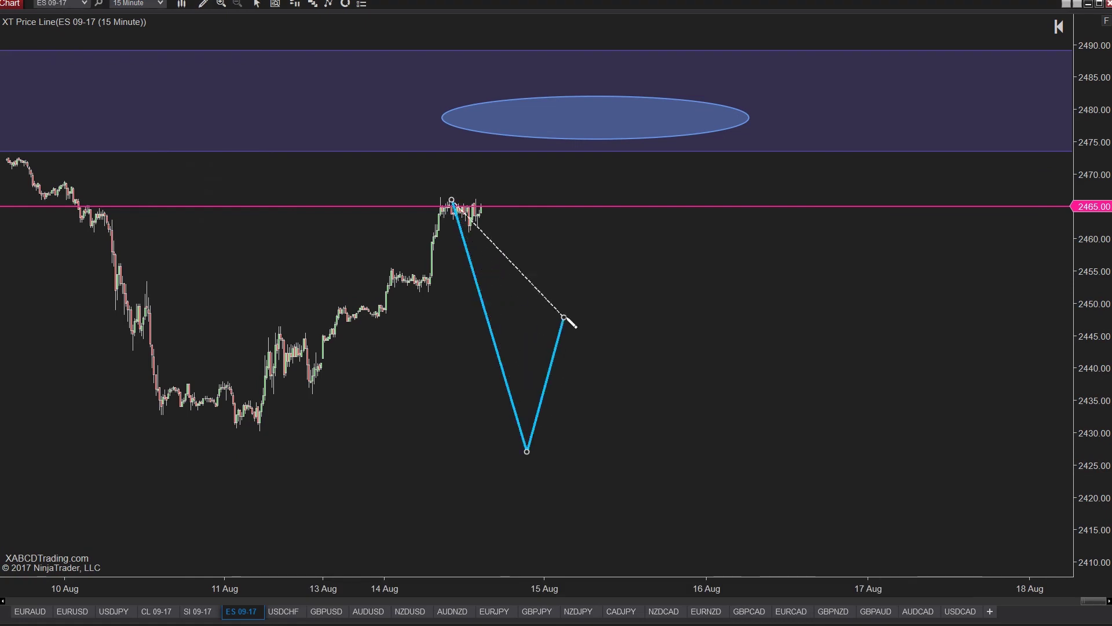
pyautogui.click(570, 304)
pyautogui.click(623, 399)
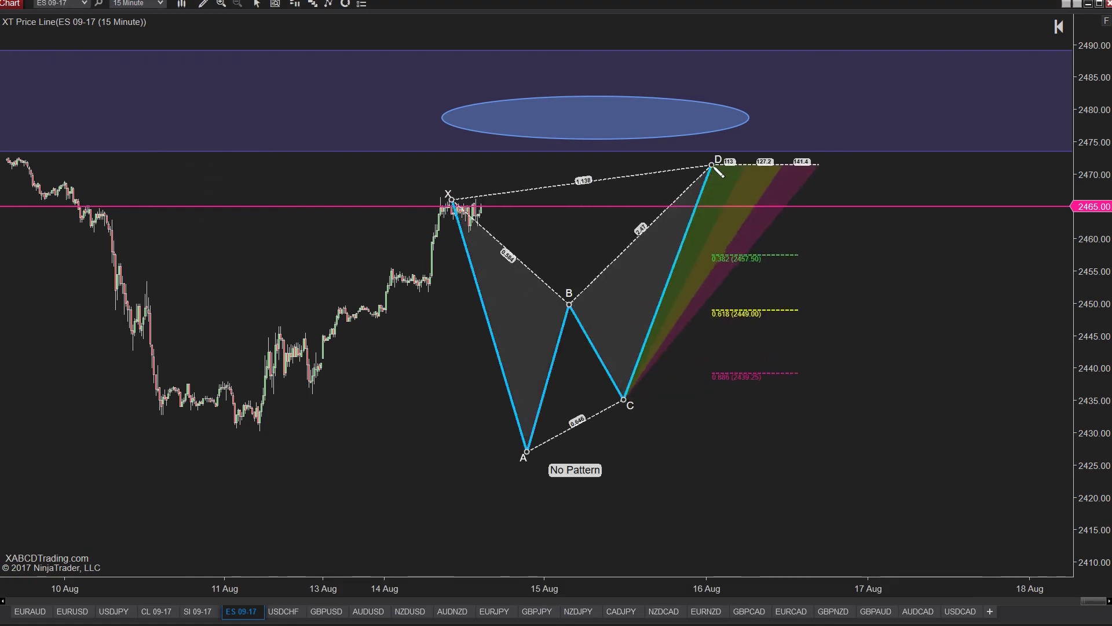
pyautogui.click(725, 75)
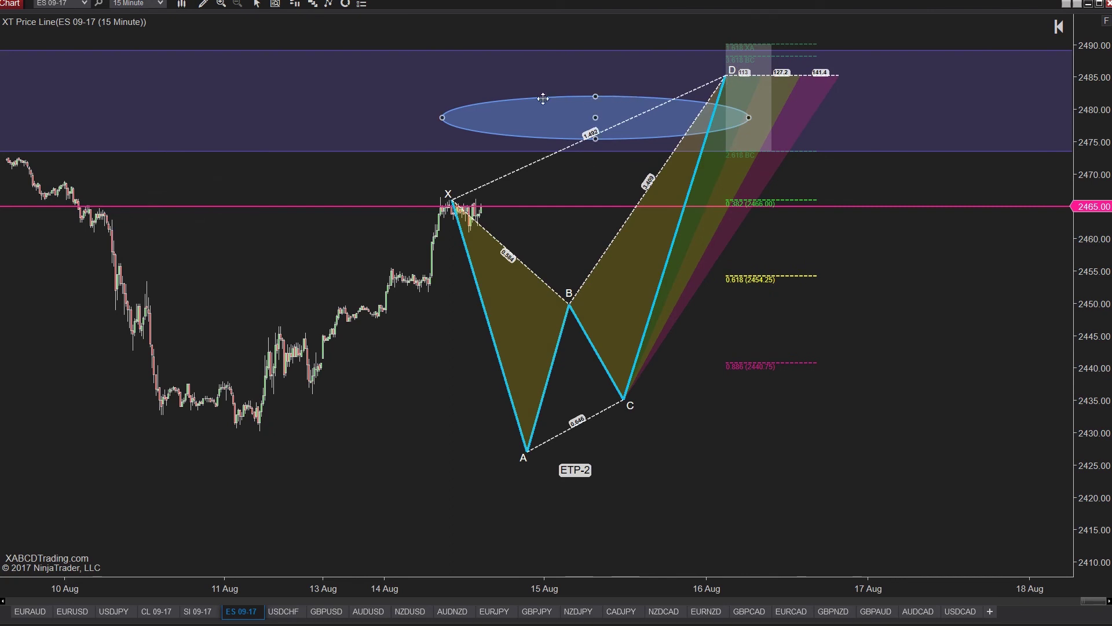
pyautogui.moveTo(442, 117); pyautogui.dragTo(757, 98)
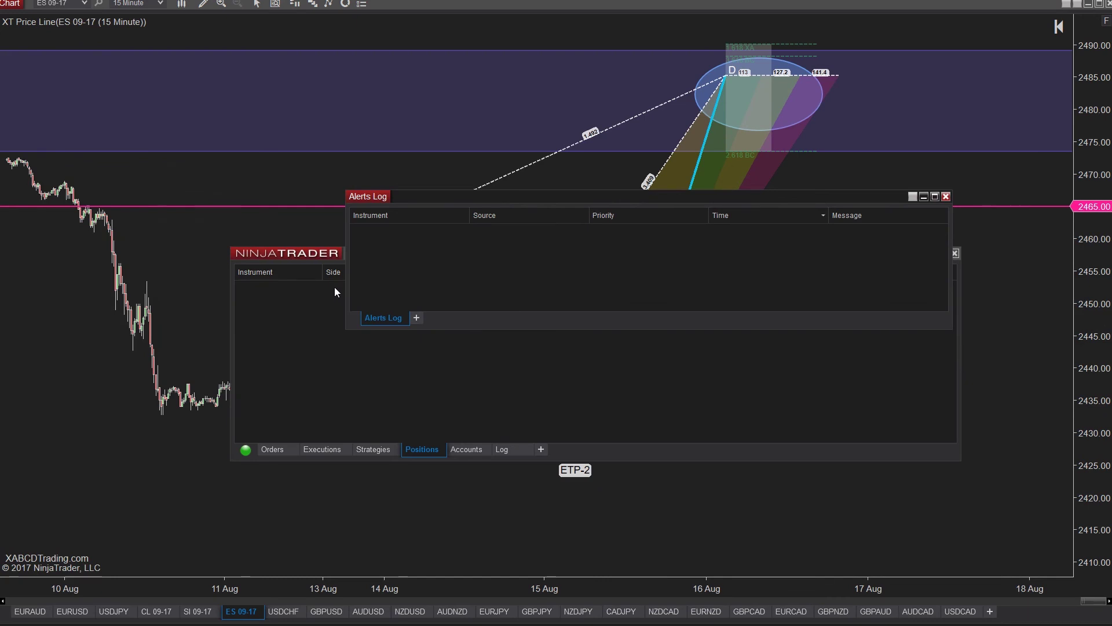
# Step: Move the Alerts Log lower and review its Instrument Type, Priority and Source filters without changing them
pyautogui.moveTo(495, 199); pyautogui.dragTo(423, 378)
pyautogui.rightClick(421, 422)
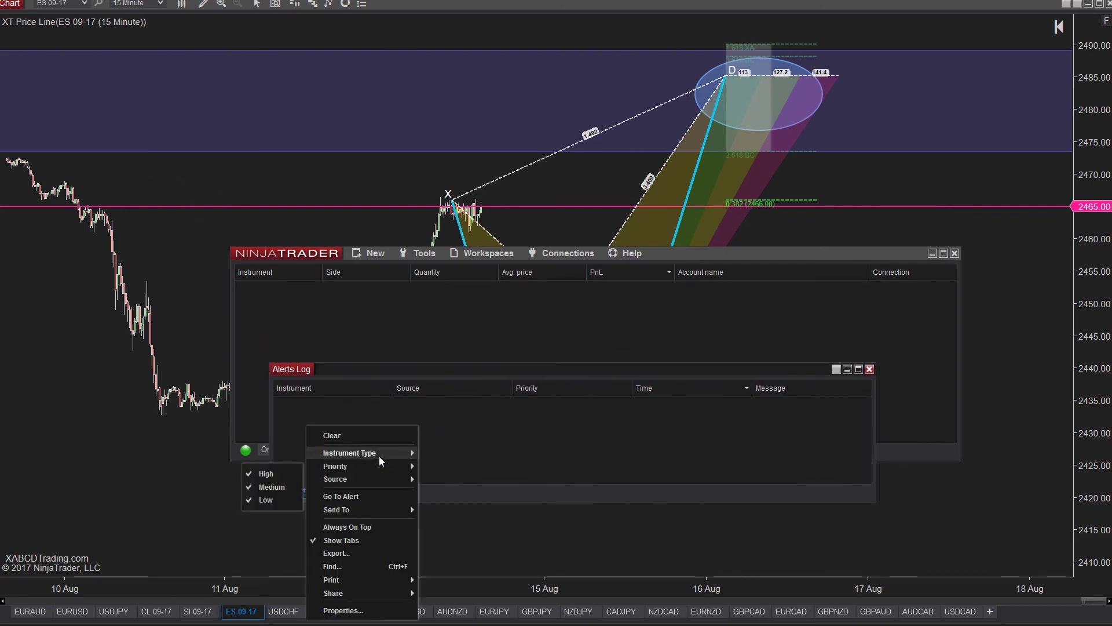
pyautogui.moveTo(394, 452)
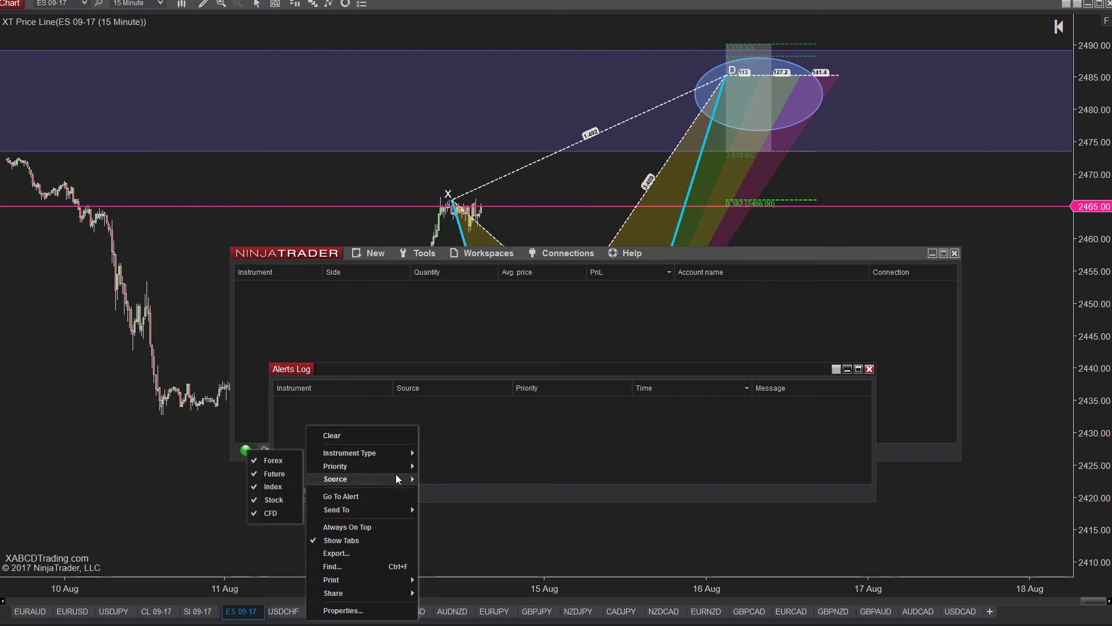
pyautogui.moveTo(396, 480)
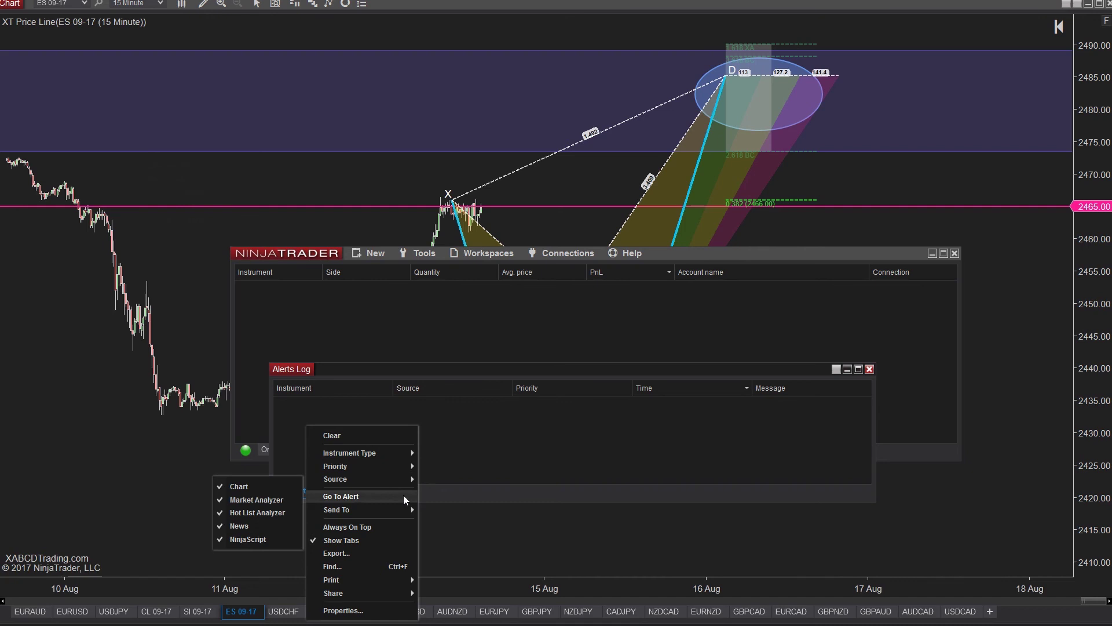
pyautogui.click(285, 528)
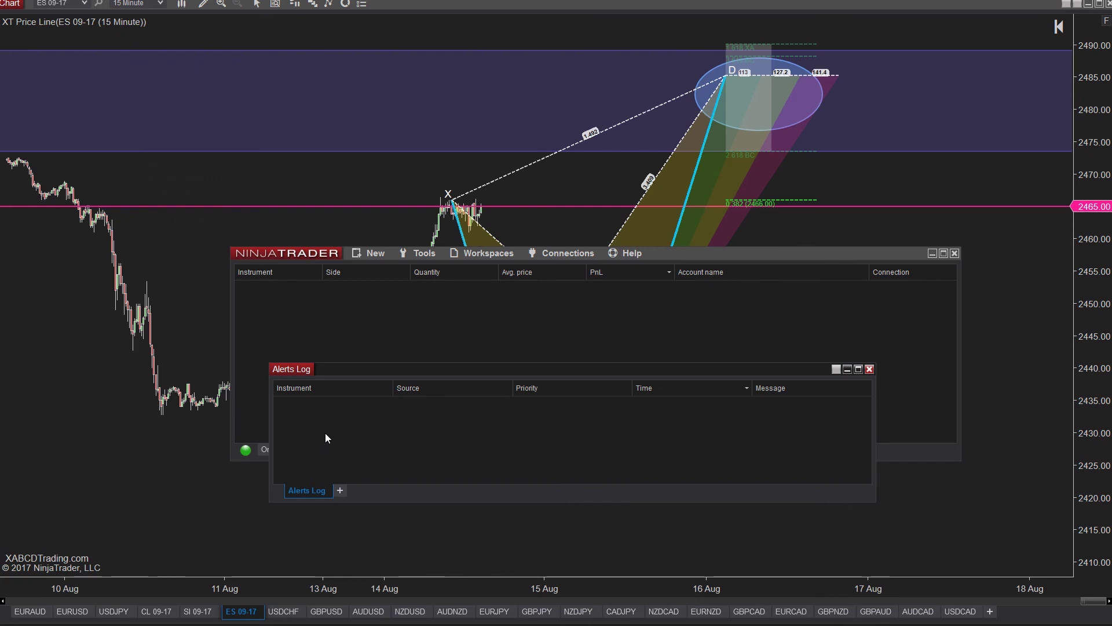
# Step: Add the XT News Pro indicator to the ES 15-minute chart and compress the bars to show more days
pyautogui.rightClick(368, 159)
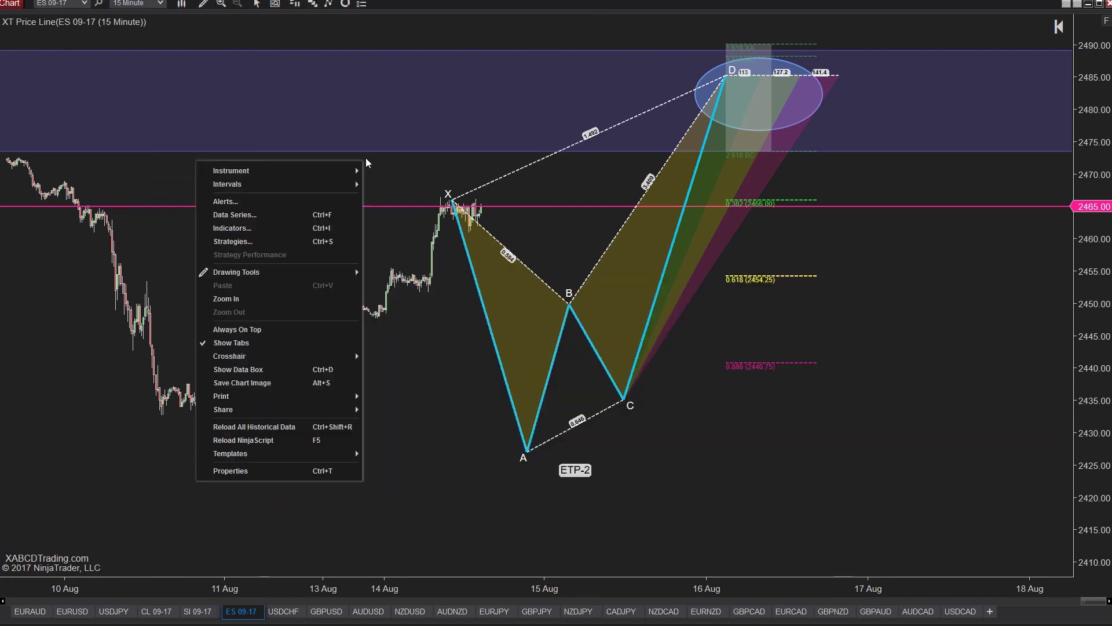
pyautogui.click(269, 231)
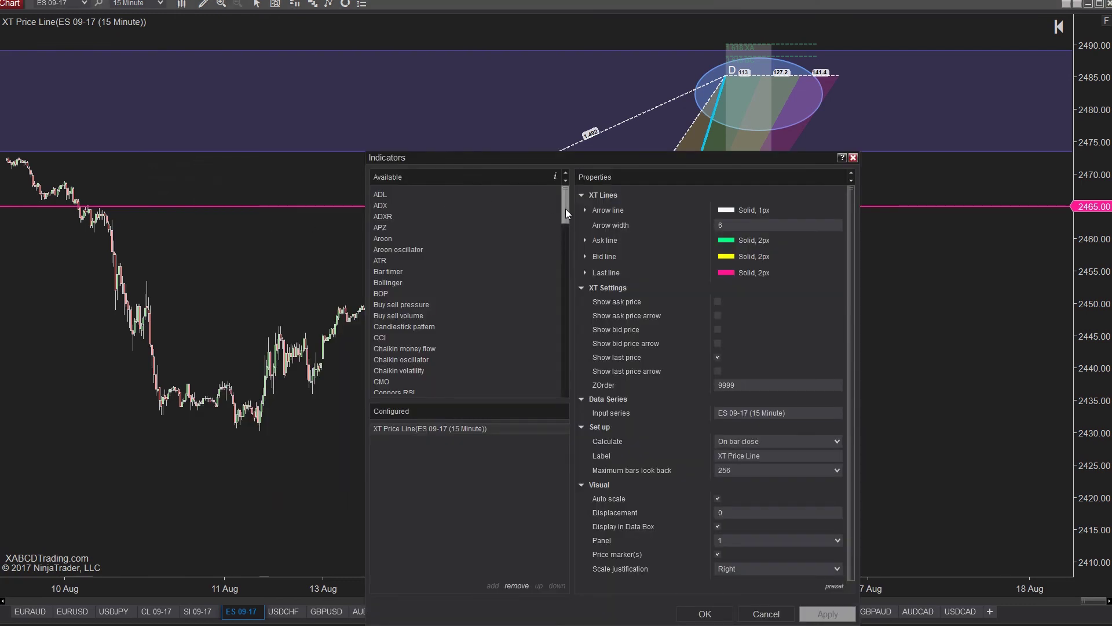
pyautogui.moveTo(565, 208); pyautogui.dragTo(554, 391)
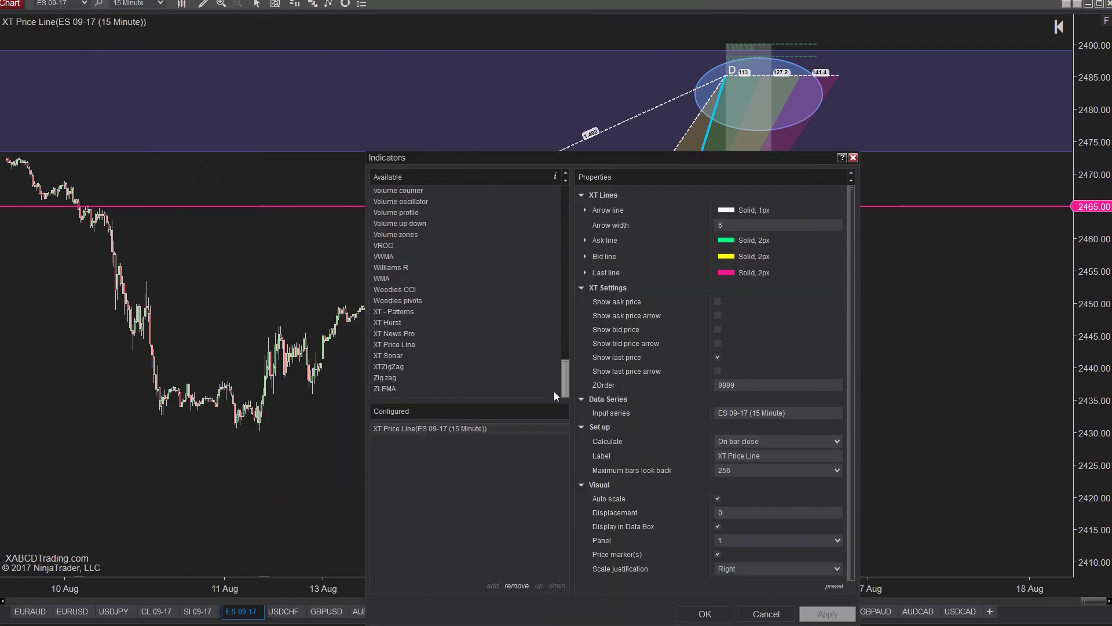
pyautogui.doubleClick(404, 334)
pyautogui.click(705, 613)
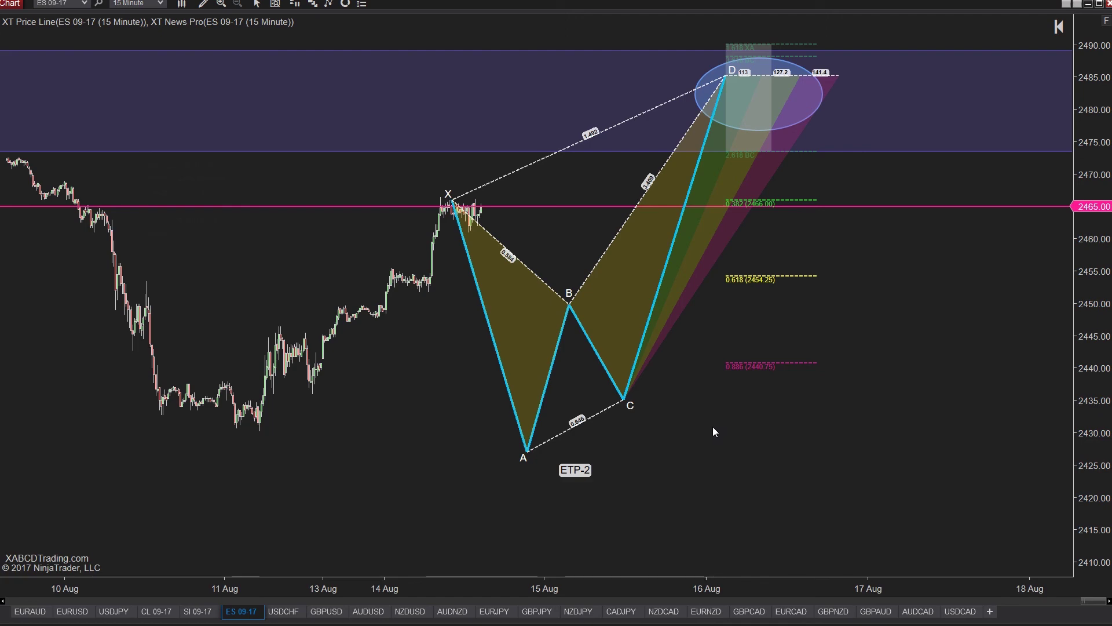
pyautogui.moveTo(539, 586); pyautogui.dragTo(335, 505)
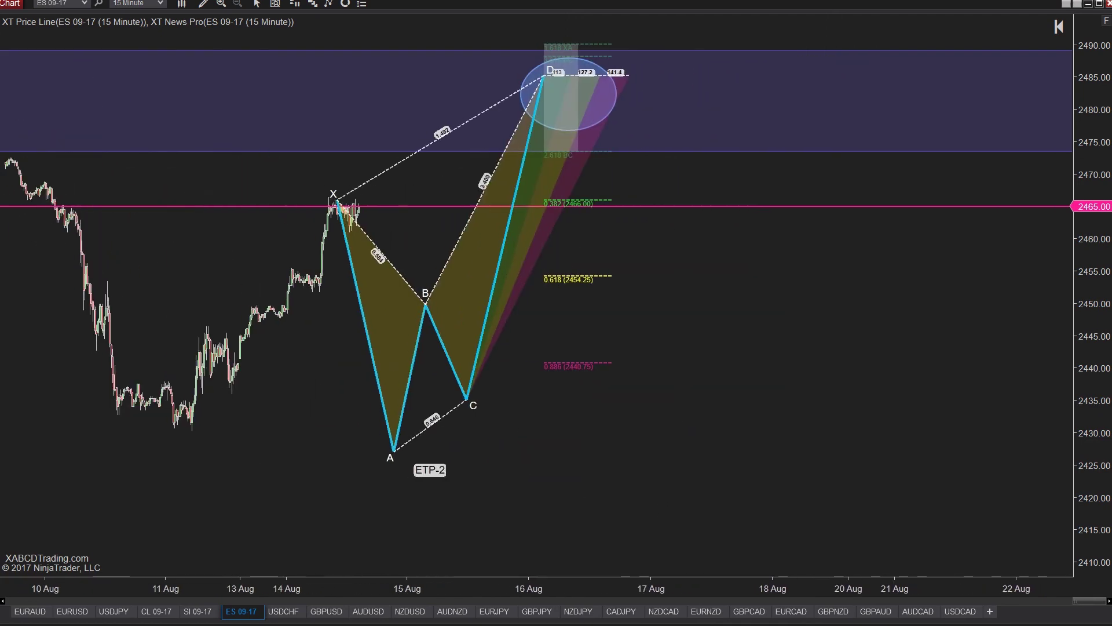
pyautogui.hotkey('alt', 'Tab')
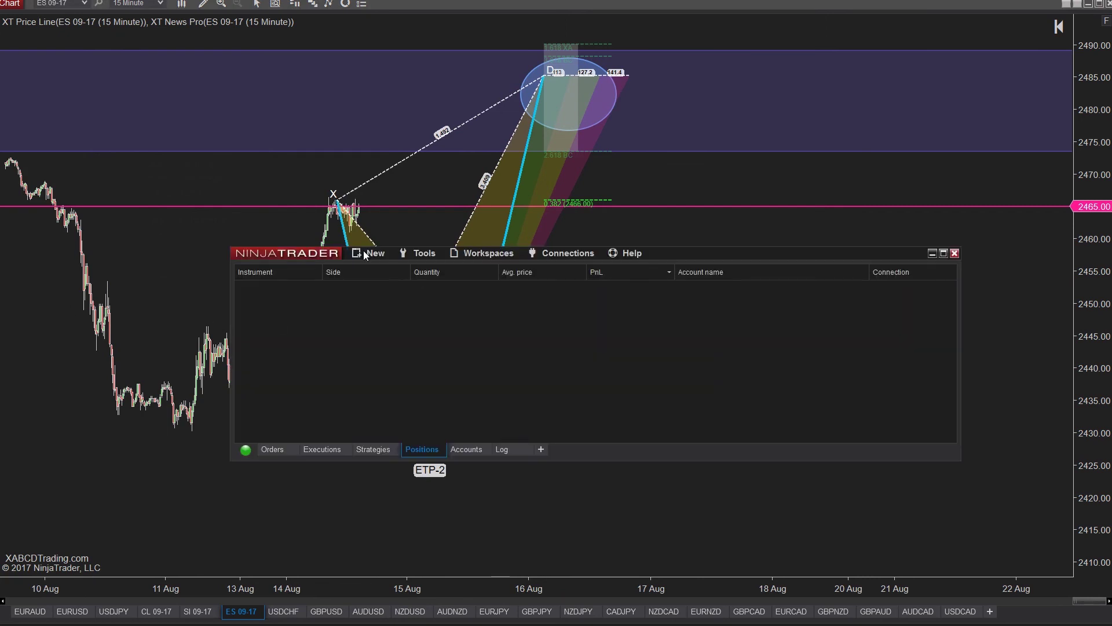
# Step: Open XABCD Properties from the Control Center's New > XABCD Suite menu
pyautogui.click(380, 253)
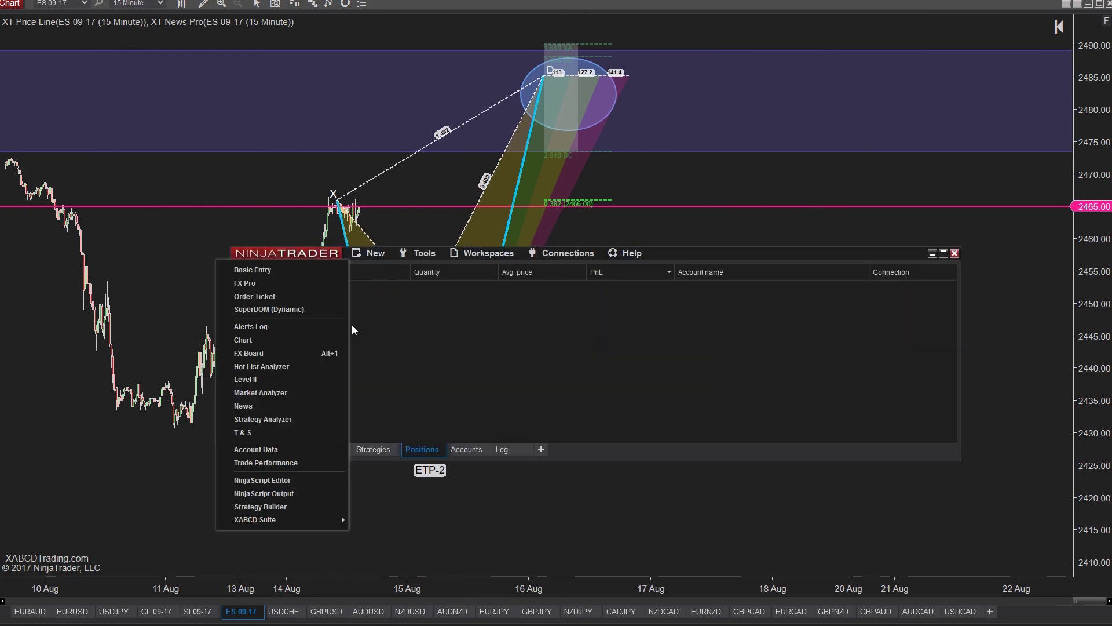
pyautogui.moveTo(269, 520)
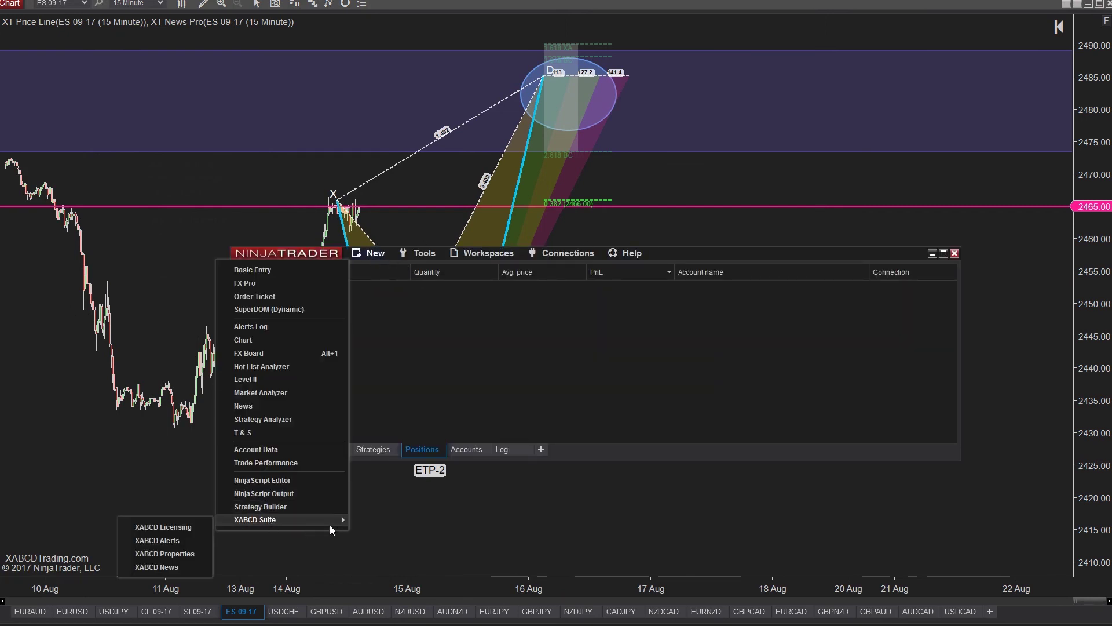
pyautogui.click(178, 554)
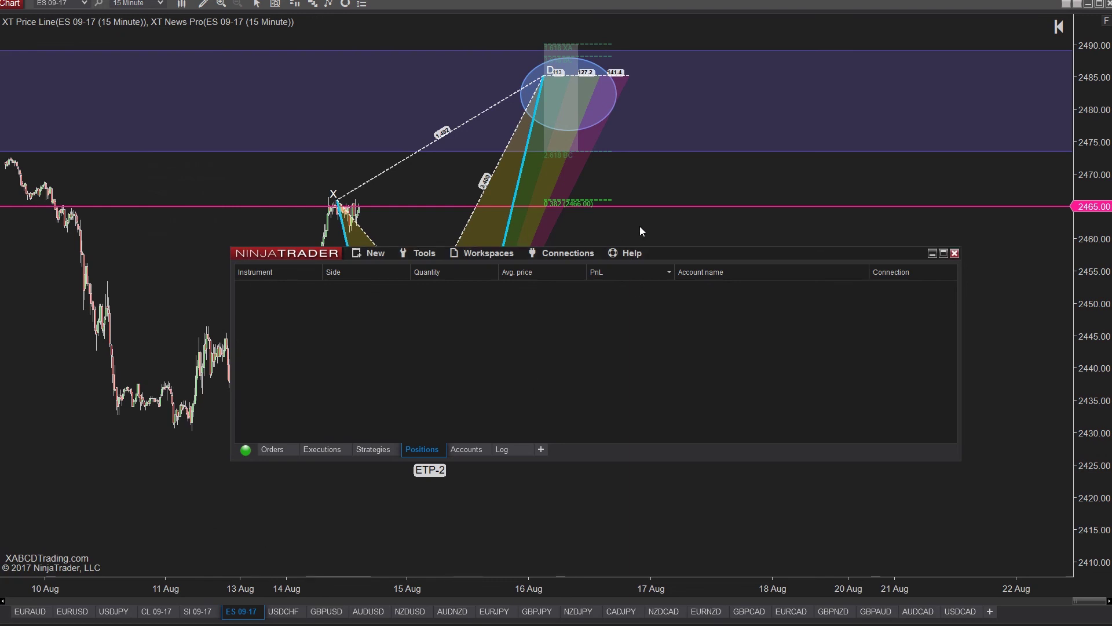
pyautogui.rightClick(603, 220)
# Step: Review the XT News Pro indicator settings, then rescale the price axis to about 2390–2505
pyautogui.click(520, 295)
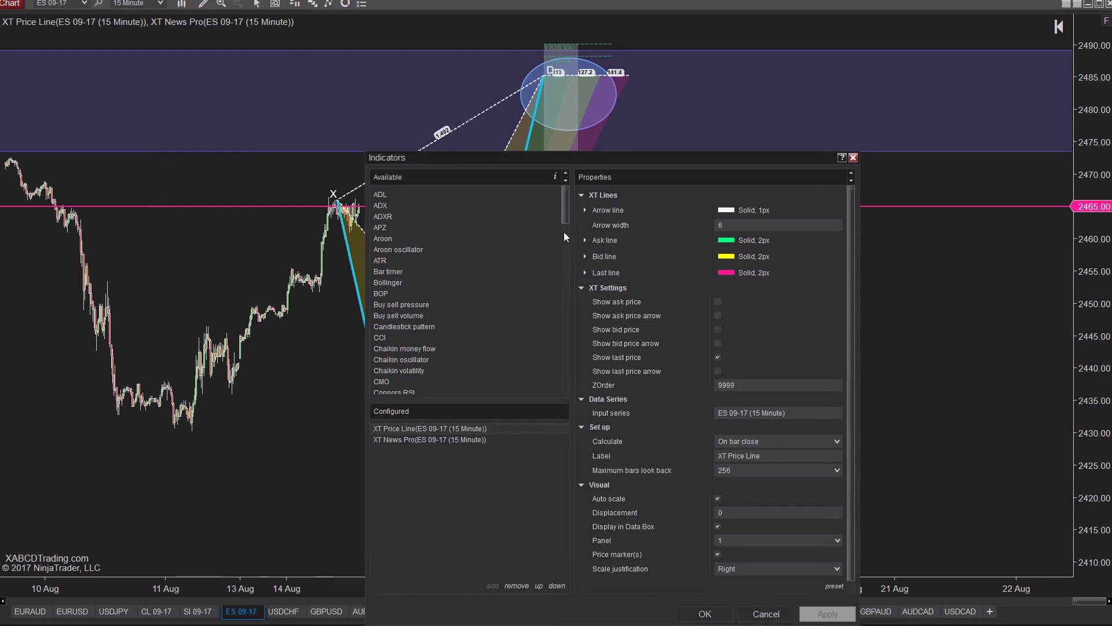
pyautogui.click(471, 440)
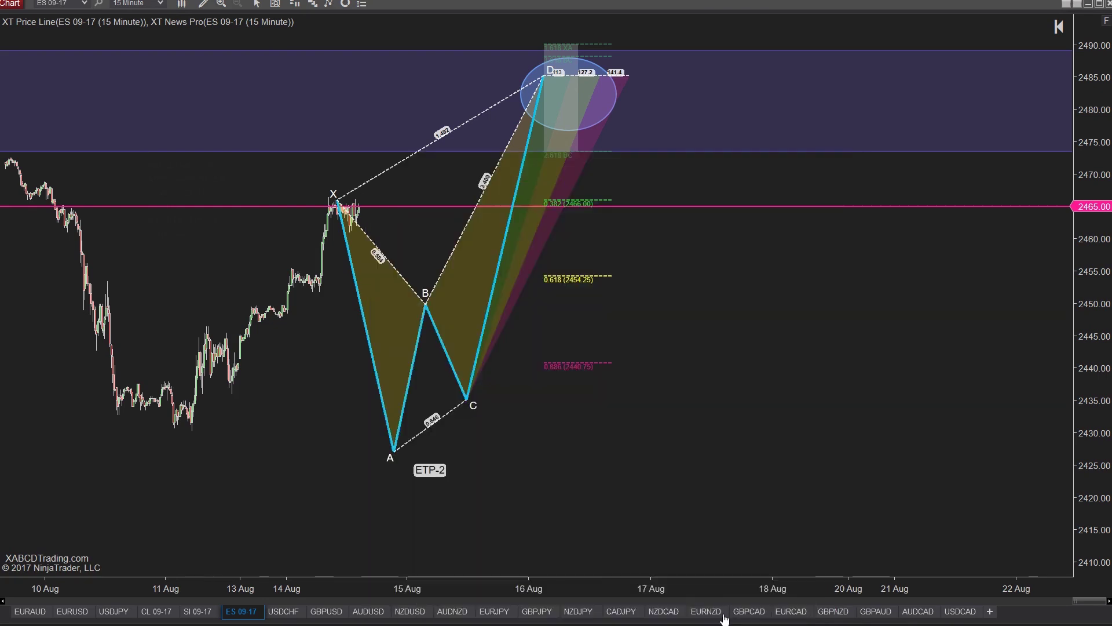
pyautogui.click(706, 615)
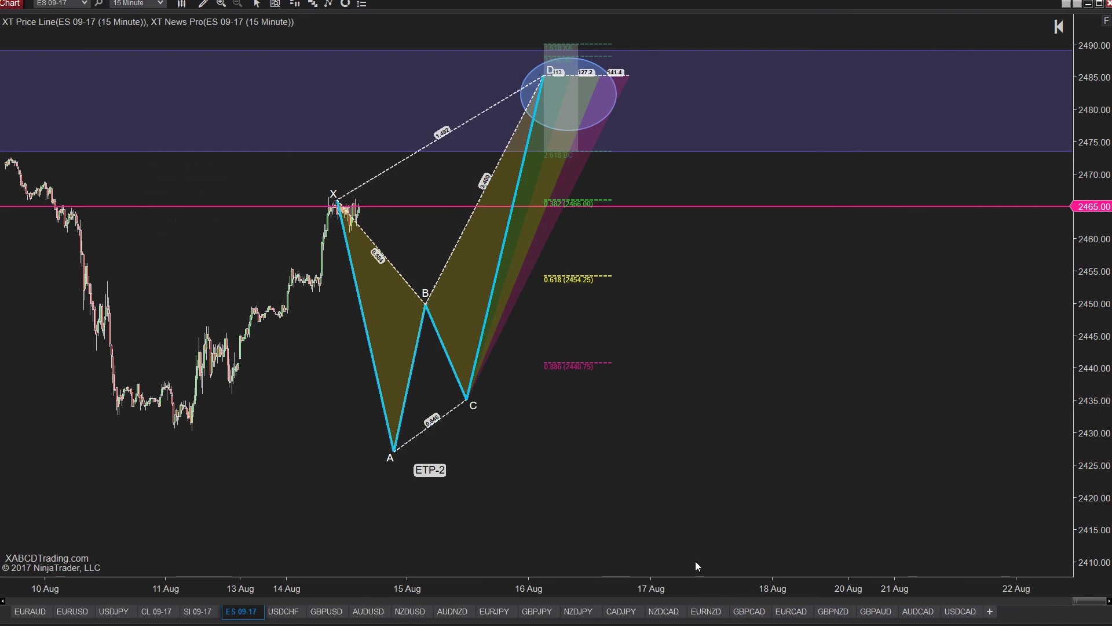
pyautogui.moveTo(649, 588); pyautogui.dragTo(550, 103)
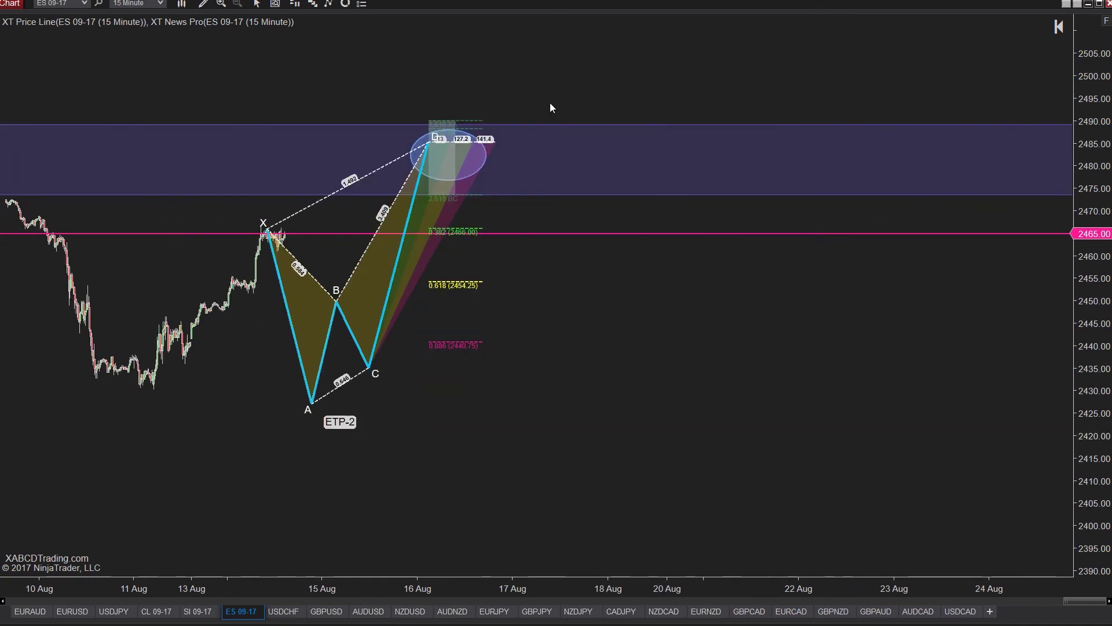